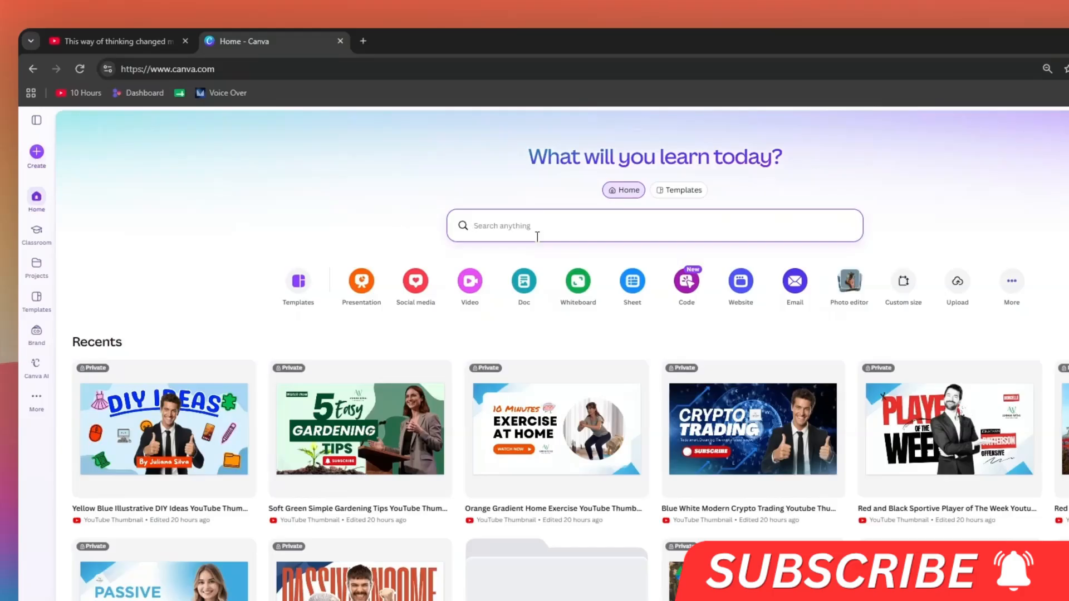
Step: Search for "restaurant logo" and show all matching templates
{"action": "type", "text": "restaurant logo"}
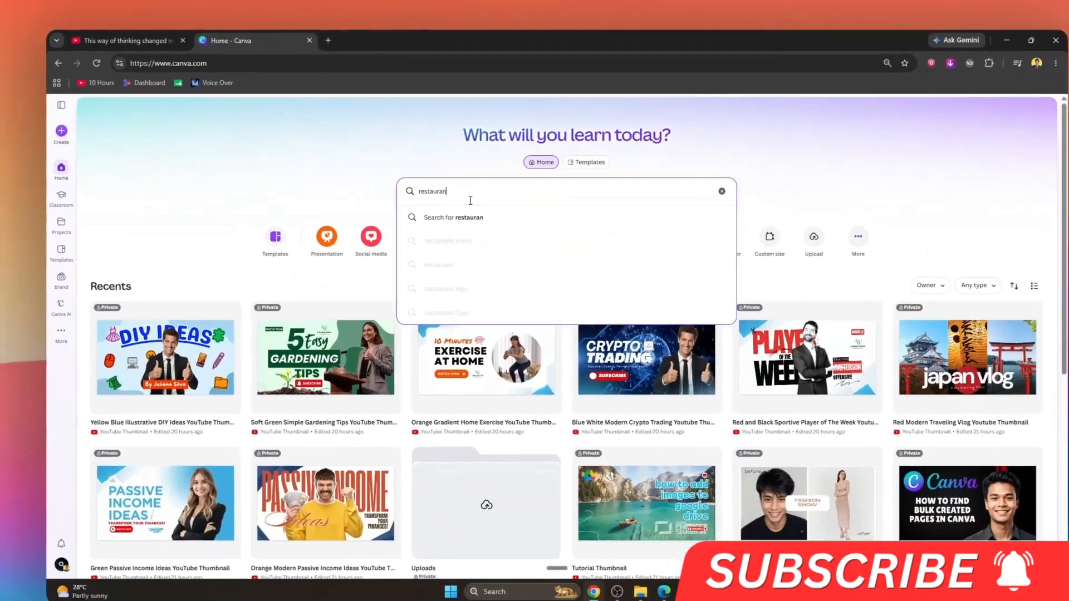
{"action": "key", "text": "Return"}
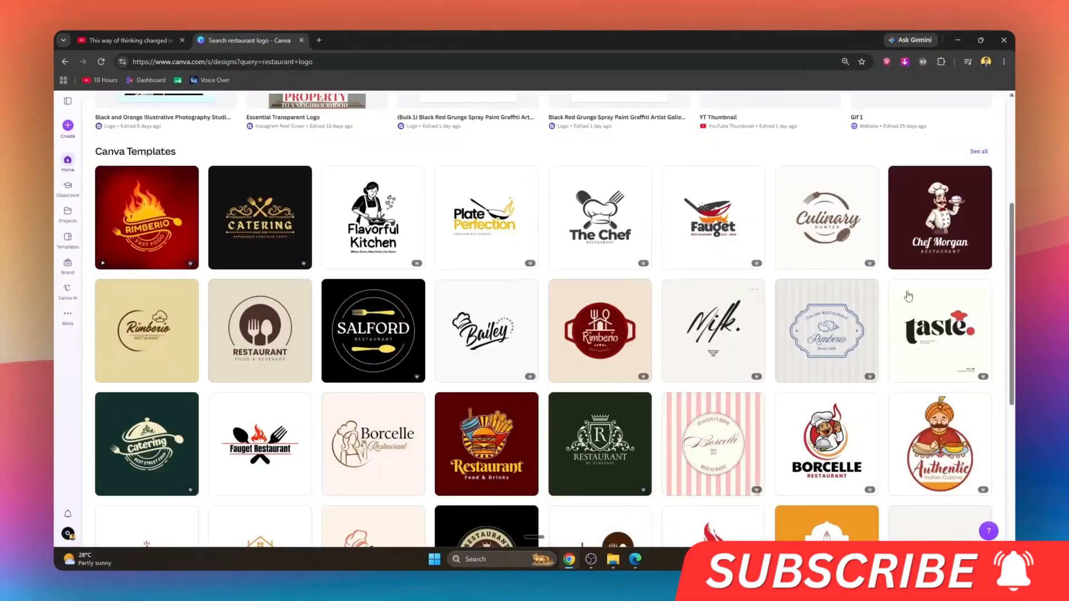
{"action": "left_click_drag", "start_coordinate": [1012, 323], "coordinate": [1011, 269]}
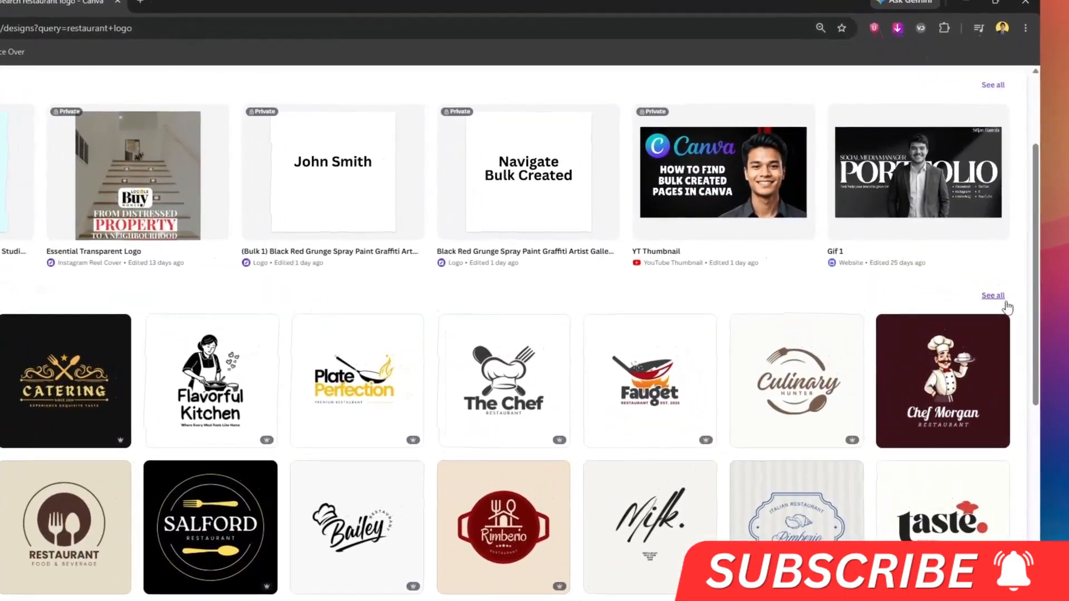
{"action": "left_click", "coordinate": [990, 288]}
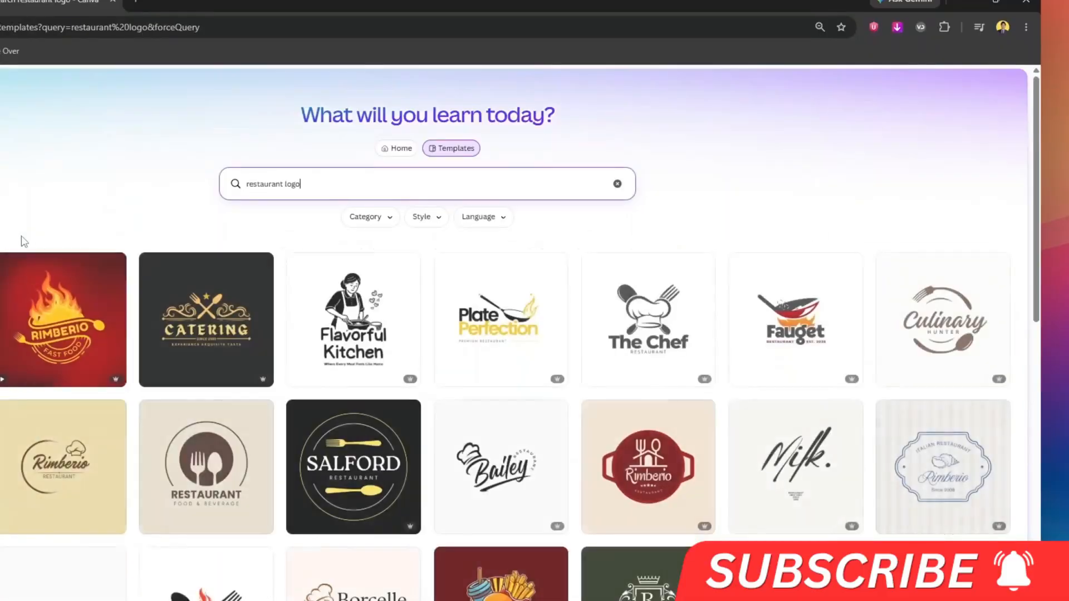
Step: Browse the restaurant logo templates to find a suitable design
{"action": "scroll", "coordinate": [311, 278], "scroll_direction": "down", "scroll_amount": 3}
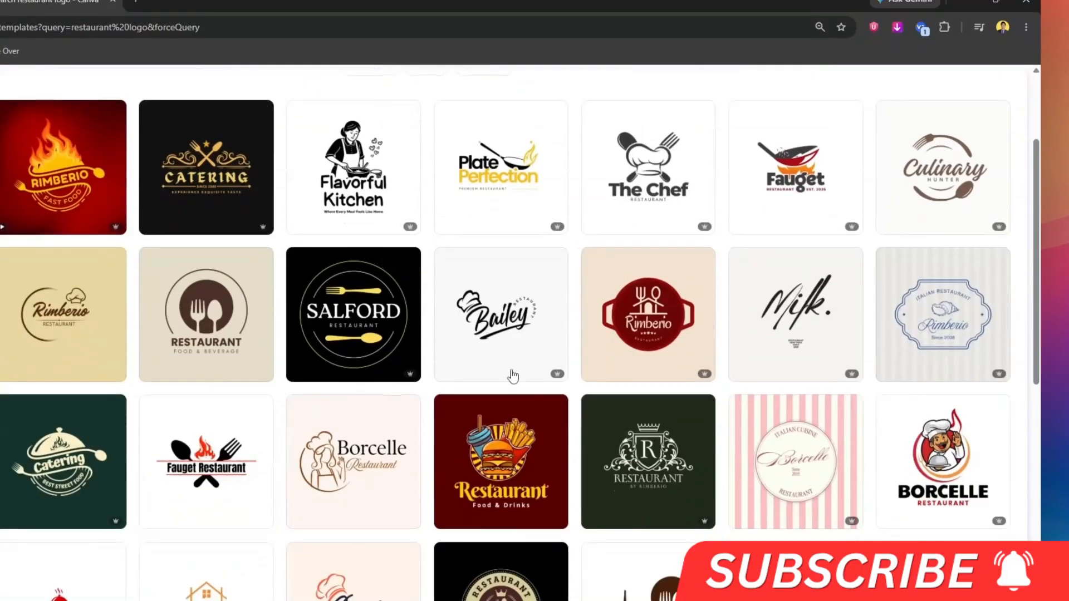
{"action": "scroll", "coordinate": [511, 375], "scroll_direction": "down", "scroll_amount": 5}
{"action": "scroll", "coordinate": [69, 334], "scroll_direction": "down", "scroll_amount": 5}
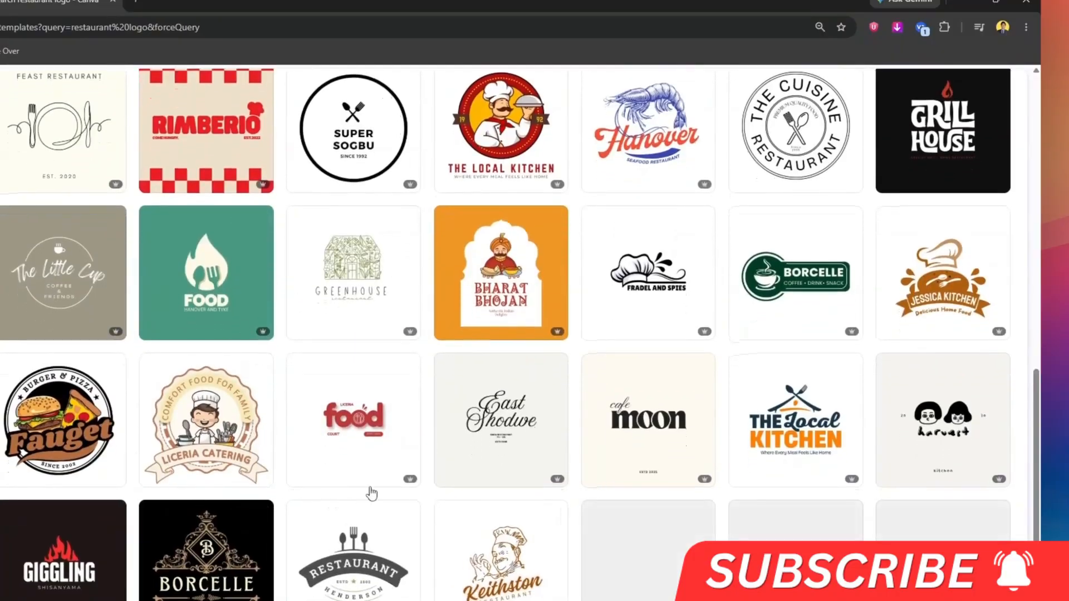
{"action": "mouse_move", "coordinate": [409, 485]}
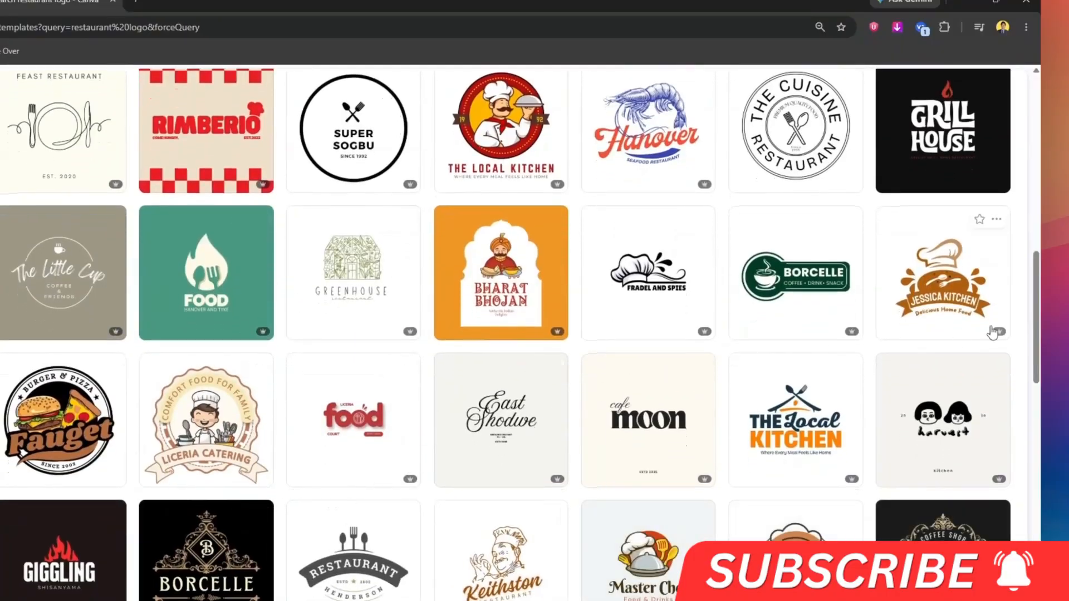
{"action": "scroll", "coordinate": [651, 341], "scroll_direction": "down", "scroll_amount": 10}
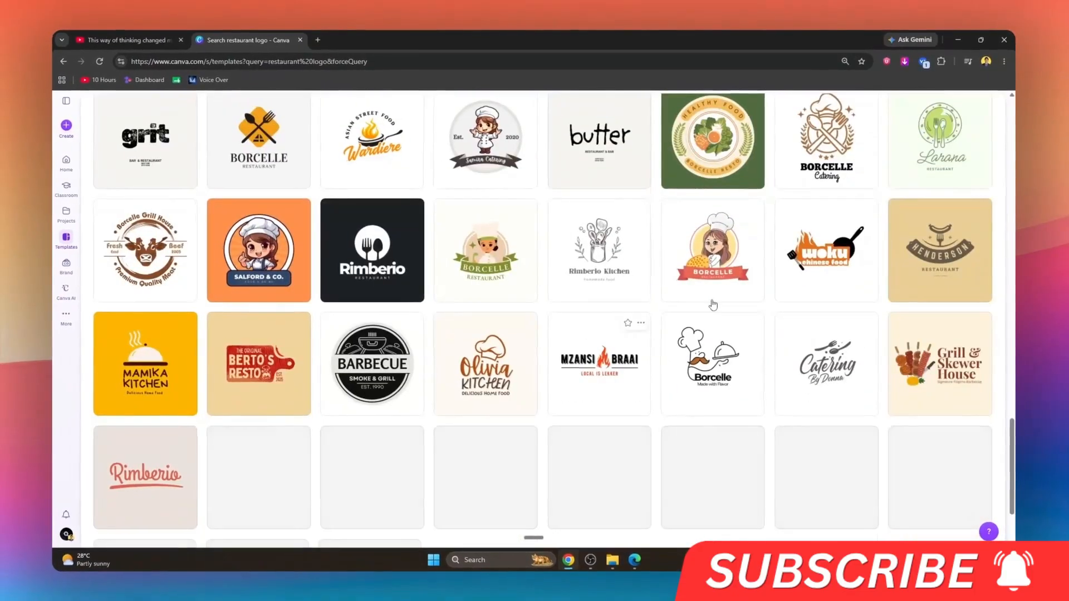
{"action": "scroll", "coordinate": [713, 305], "scroll_direction": "up", "scroll_amount": 1}
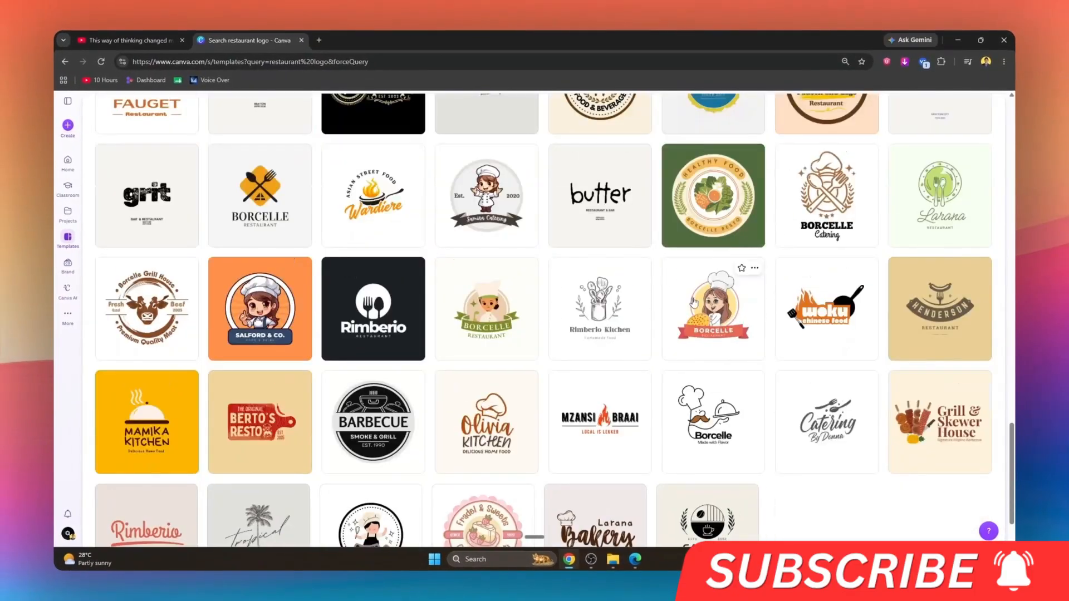
{"action": "scroll", "coordinate": [689, 303], "scroll_direction": "down", "scroll_amount": 1}
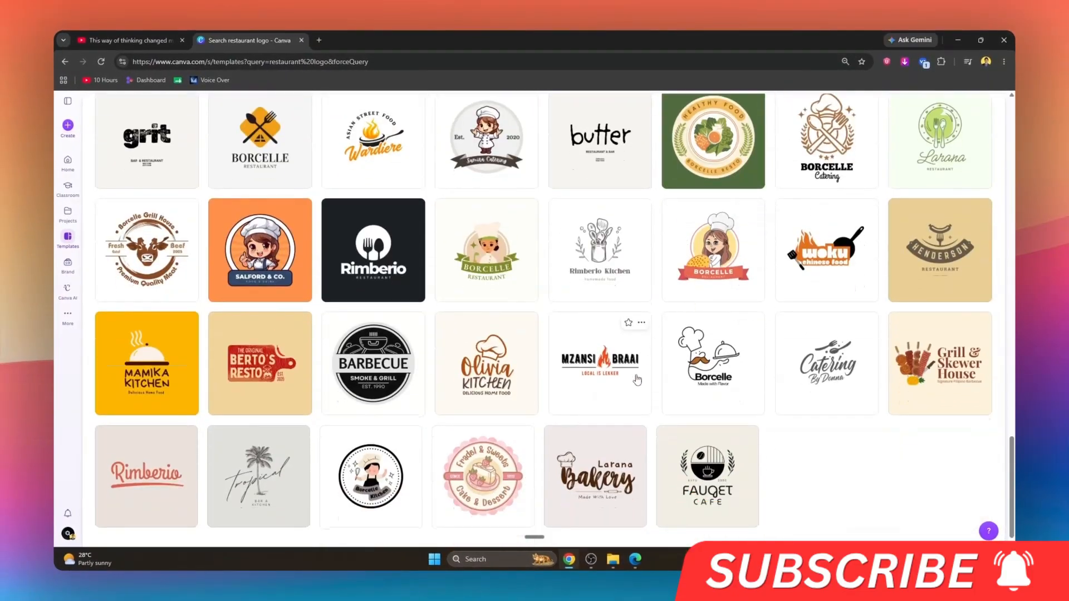
{"action": "scroll", "coordinate": [490, 367], "scroll_direction": "up", "scroll_amount": 5}
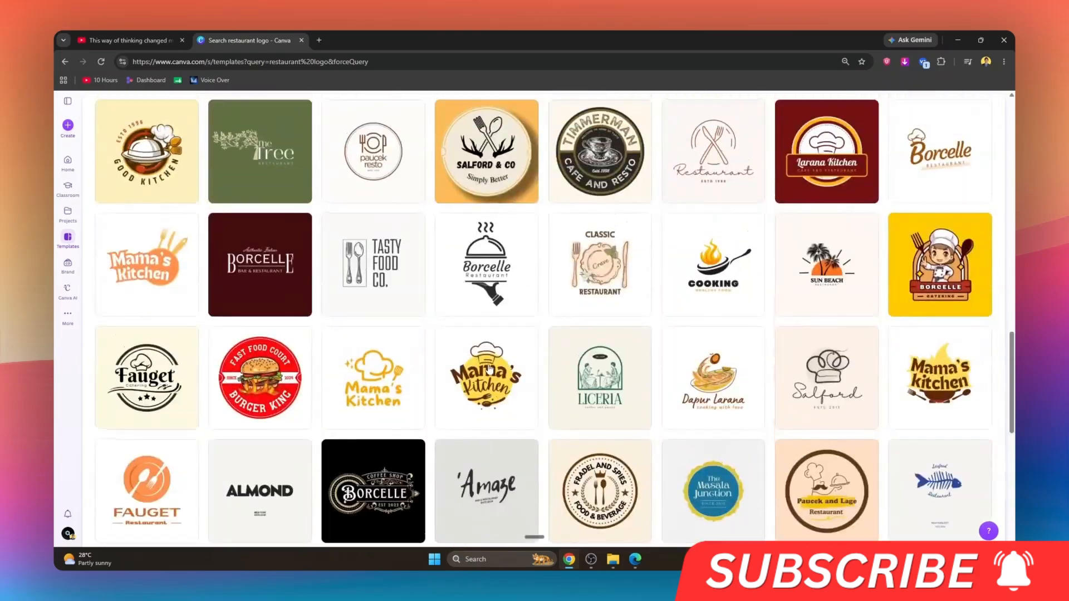
{"action": "scroll", "coordinate": [479, 364], "scroll_direction": "up", "scroll_amount": 2}
{"action": "scroll", "coordinate": [479, 365], "scroll_direction": "down", "scroll_amount": 2}
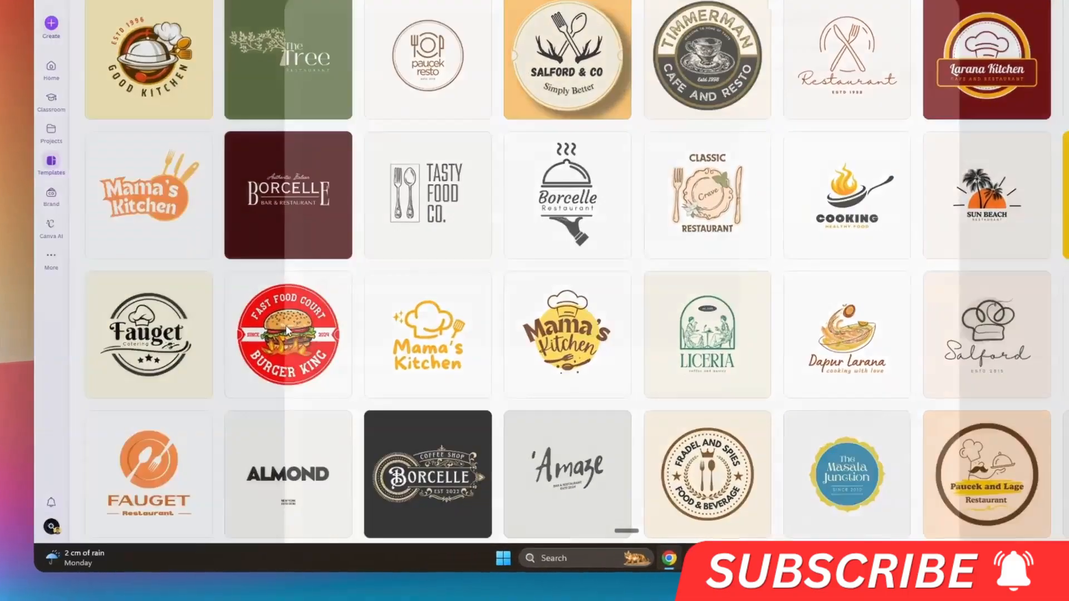
Step: Open the Red and White Modern Burger Logo template, look through its similar designs and start customizing it
{"action": "left_click", "coordinate": [254, 403]}
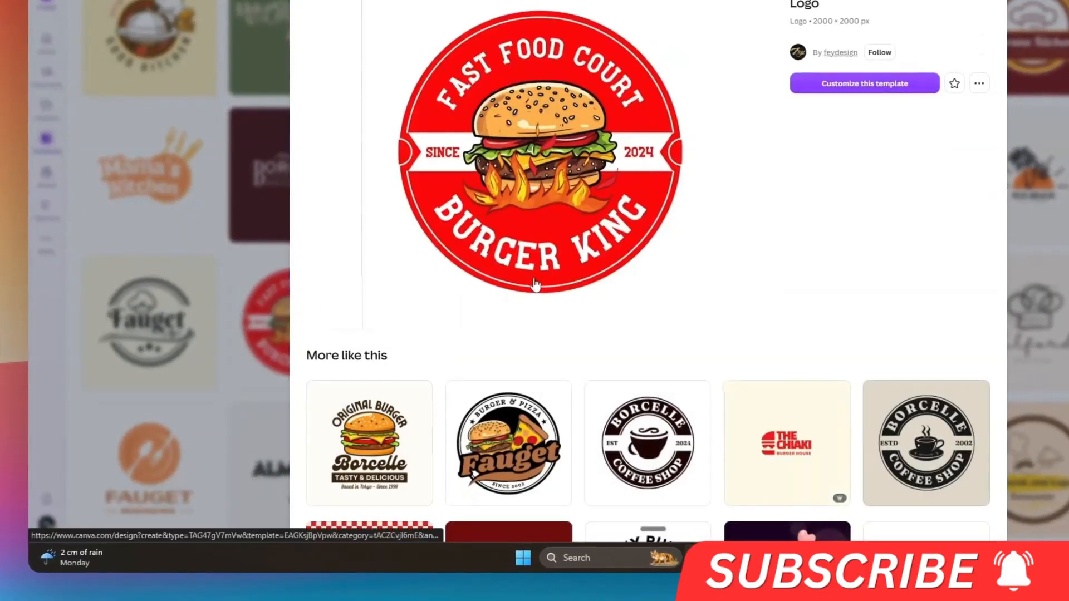
{"action": "scroll", "coordinate": [632, 336], "scroll_direction": "down", "scroll_amount": 3}
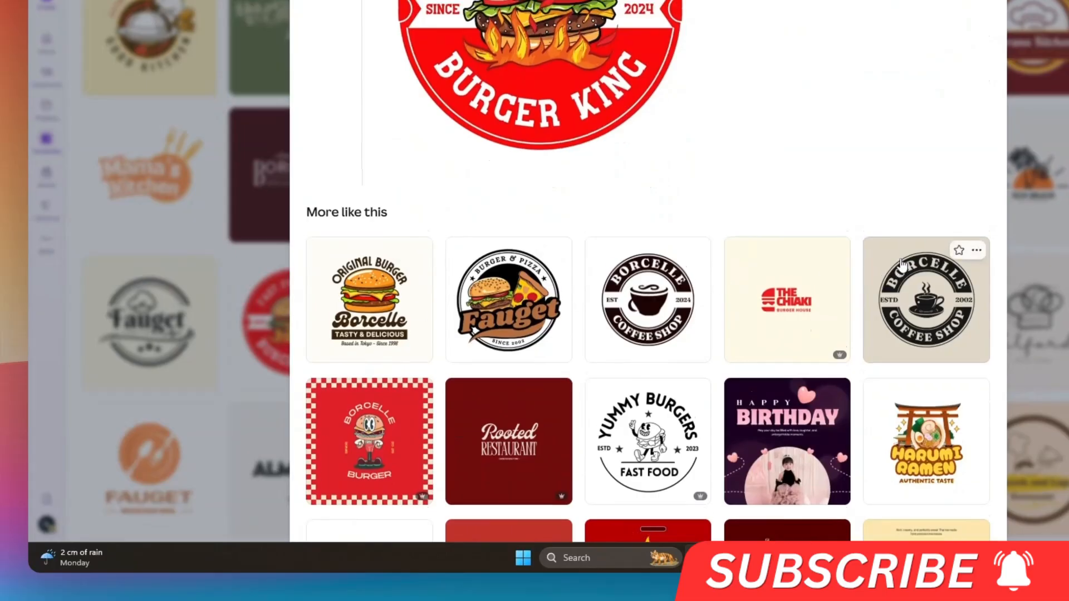
{"action": "scroll", "coordinate": [901, 265], "scroll_direction": "up", "scroll_amount": 3}
{"action": "scroll", "coordinate": [864, 409], "scroll_direction": "down", "scroll_amount": 18}
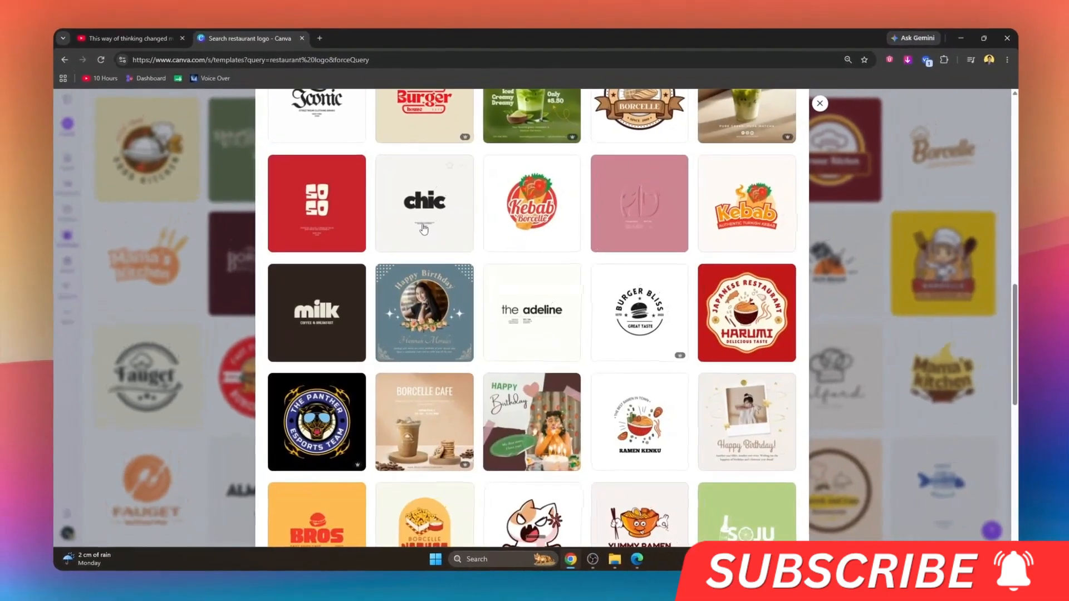
{"action": "scroll", "coordinate": [640, 373], "scroll_direction": "down", "scroll_amount": 5}
{"action": "scroll", "coordinate": [640, 373], "scroll_direction": "up", "scroll_amount": 20}
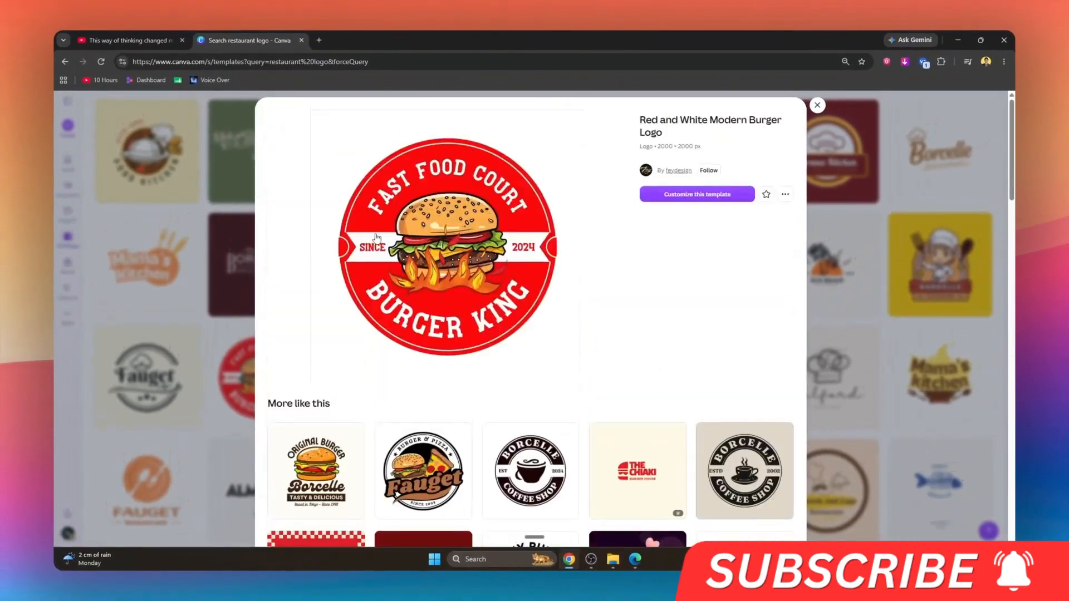
{"action": "left_click", "coordinate": [707, 199]}
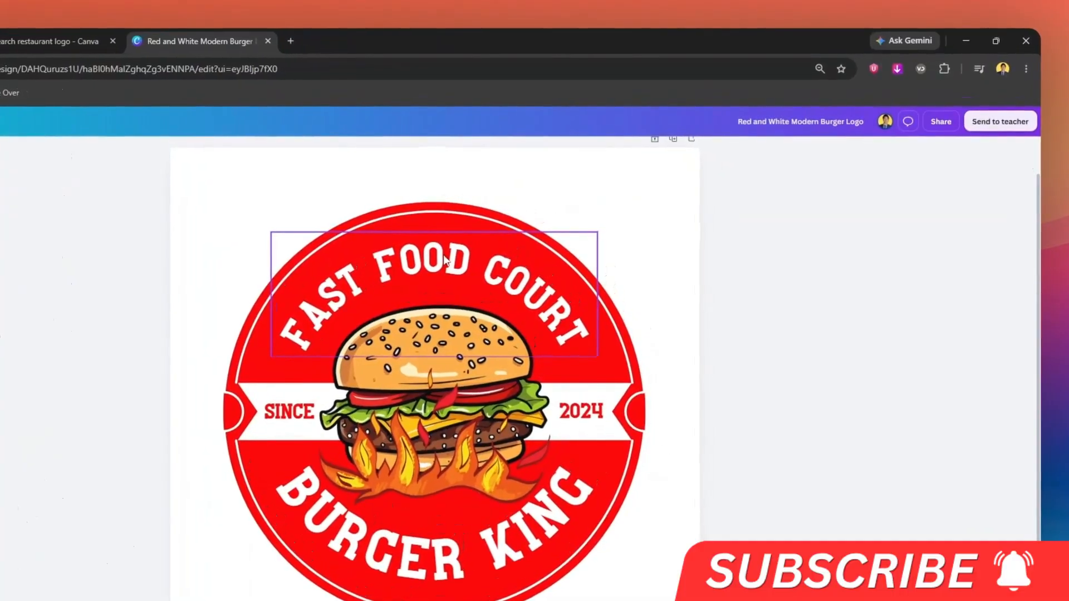
Step: Look through the fonts for the "FAST FOOD COURT" text and try increasing its size, returning it to 120
{"action": "left_click", "coordinate": [445, 259]}
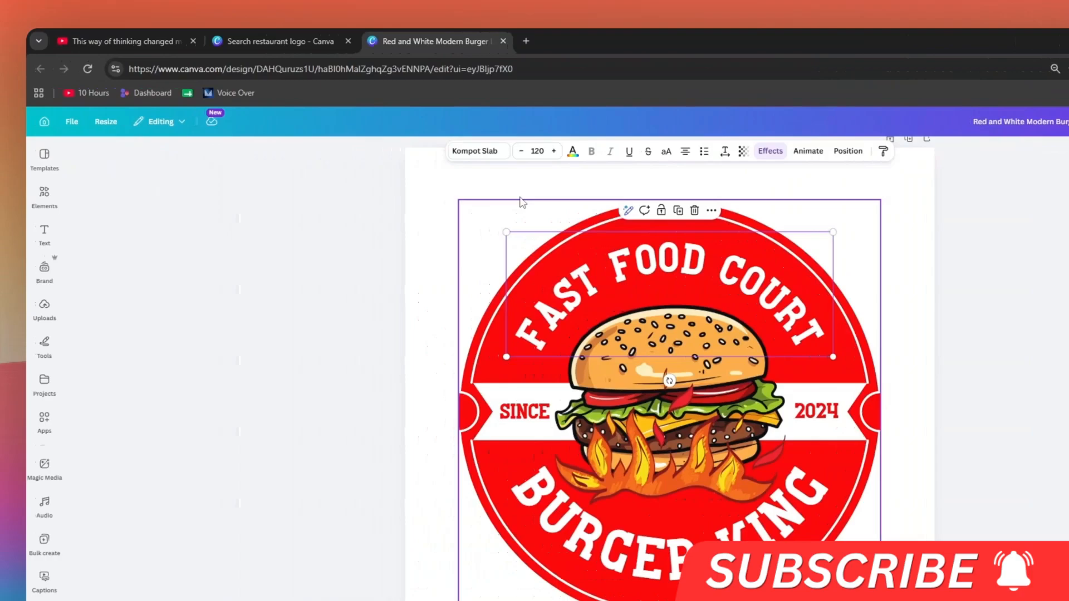
{"action": "left_click", "coordinate": [475, 151]}
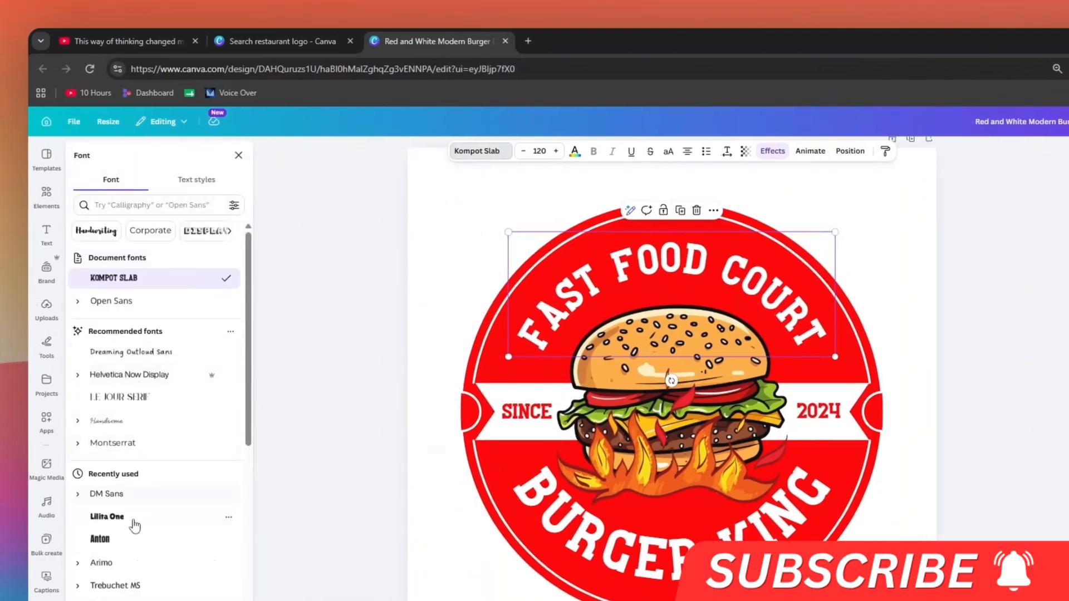
{"action": "scroll", "coordinate": [176, 421], "scroll_direction": "down", "scroll_amount": 3}
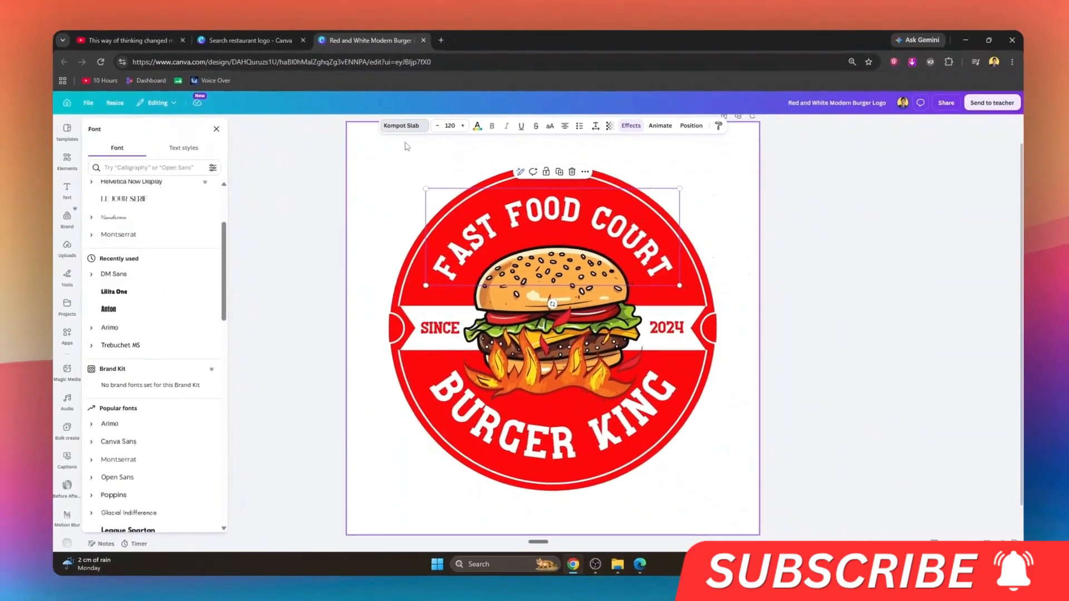
{"action": "left_click", "coordinate": [555, 150]}
{"action": "left_click", "coordinate": [435, 127]}
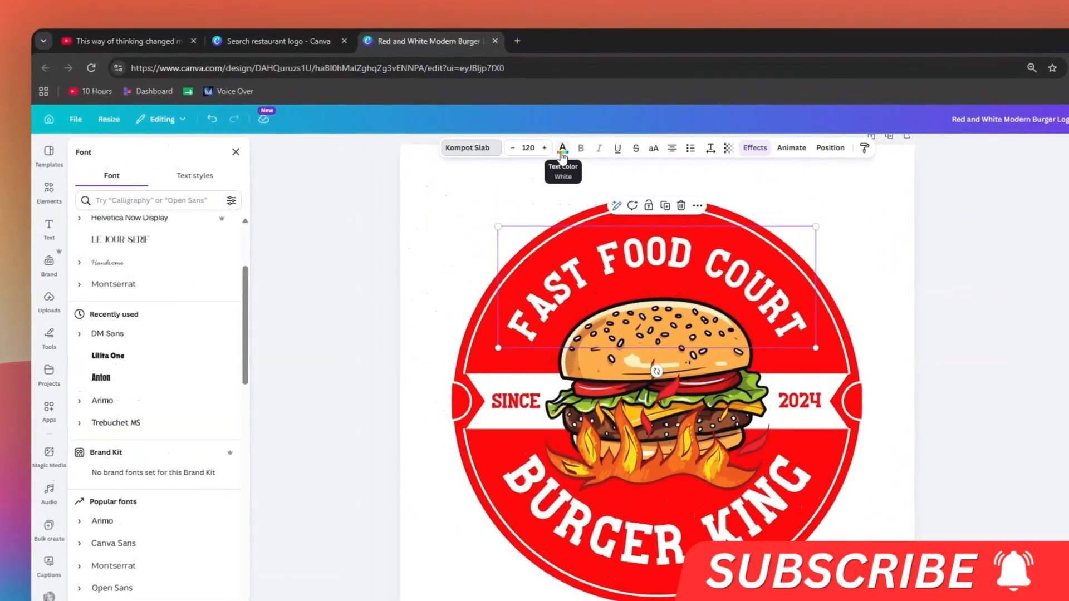
Step: View the color choices for the "FAST FOOD COURT" text and format it as a left-aligned numbered list
{"action": "left_click", "coordinate": [480, 128]}
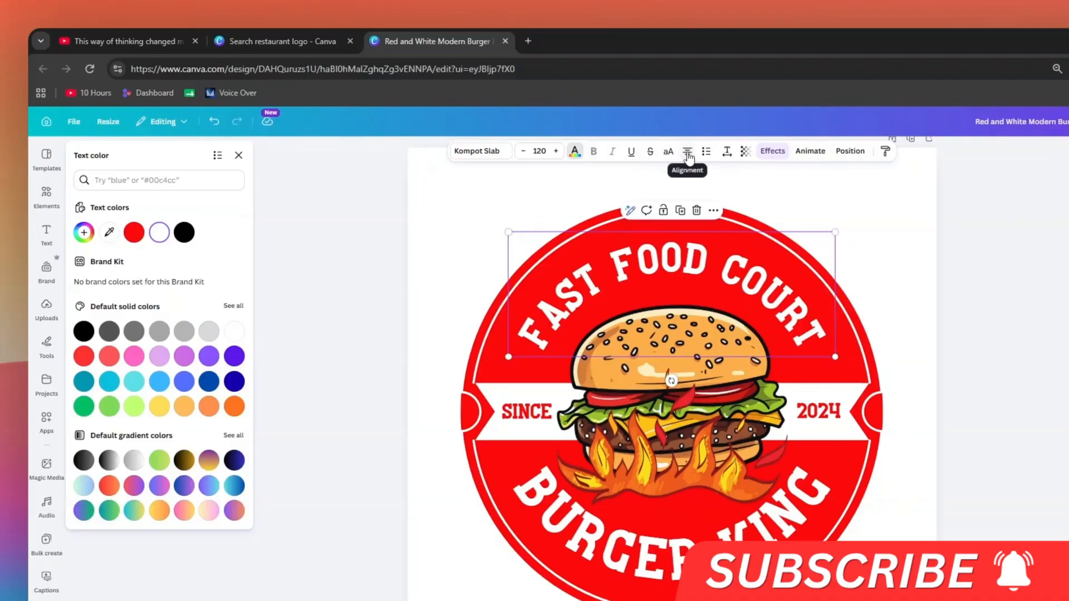
{"action": "left_click", "coordinate": [707, 157]}
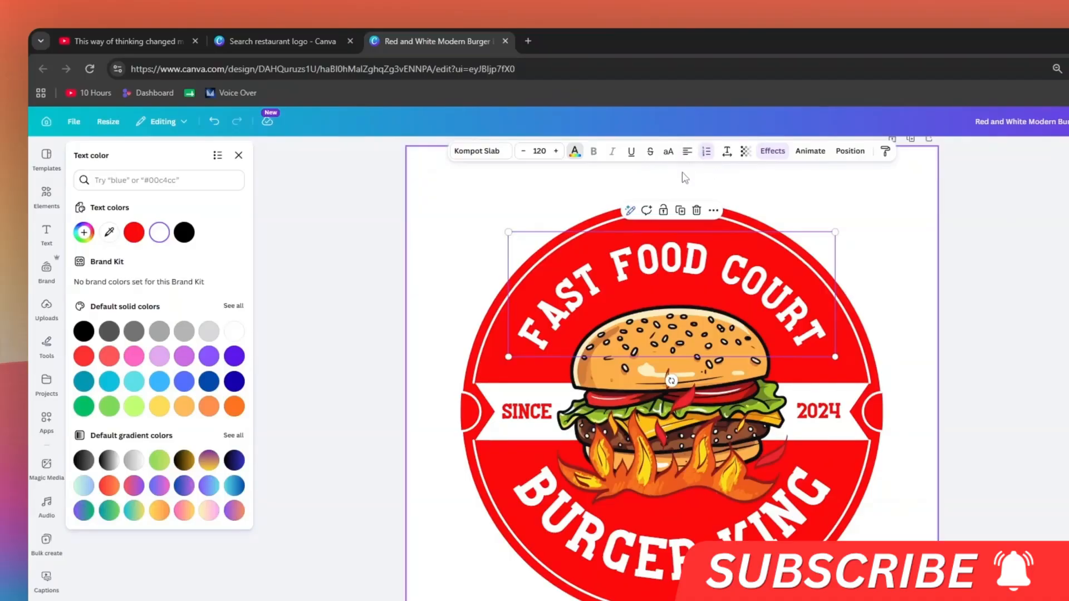
{"action": "left_click", "coordinate": [238, 156]}
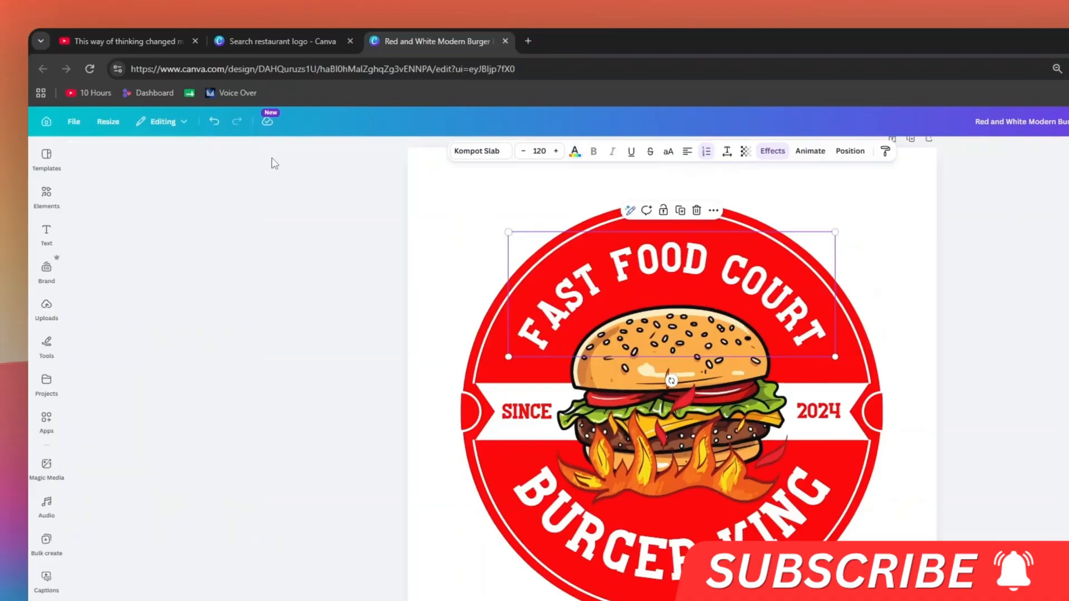
Step: Examine the spacing, transparency and effect options for the "FAST FOOD COURT" text, including its Curve shape
{"action": "left_click", "coordinate": [725, 152]}
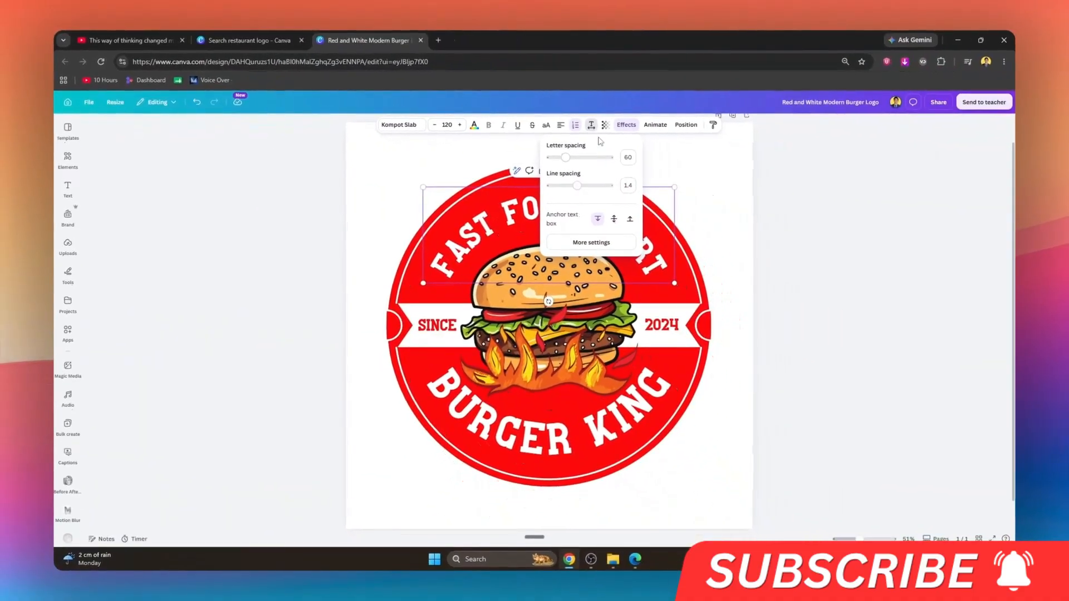
{"action": "left_click", "coordinate": [606, 125]}
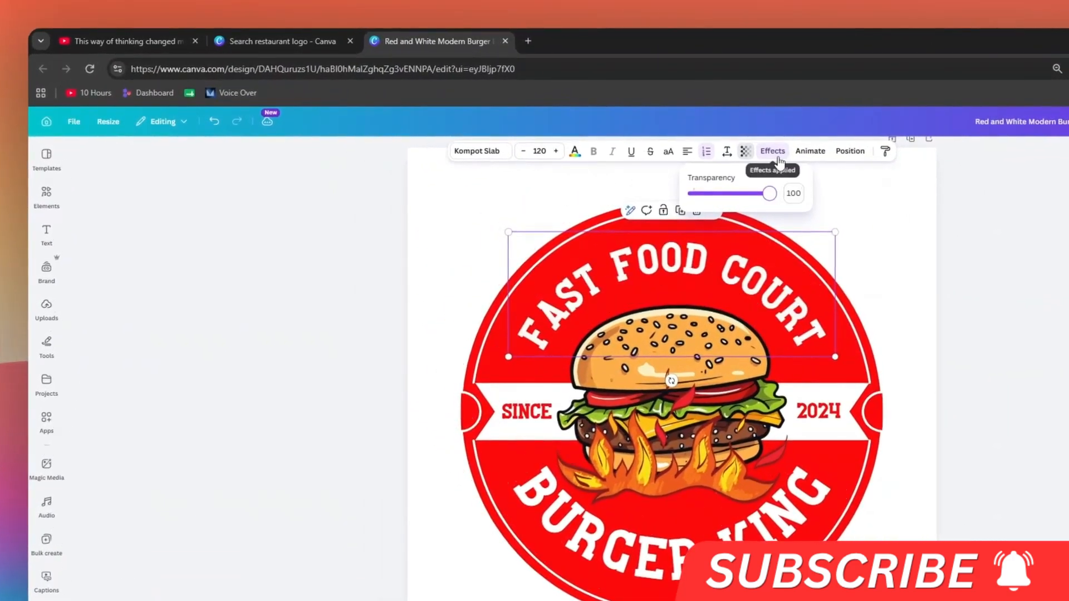
{"action": "left_click", "coordinate": [774, 156]}
{"action": "scroll", "coordinate": [109, 256], "scroll_direction": "up", "scroll_amount": 4}
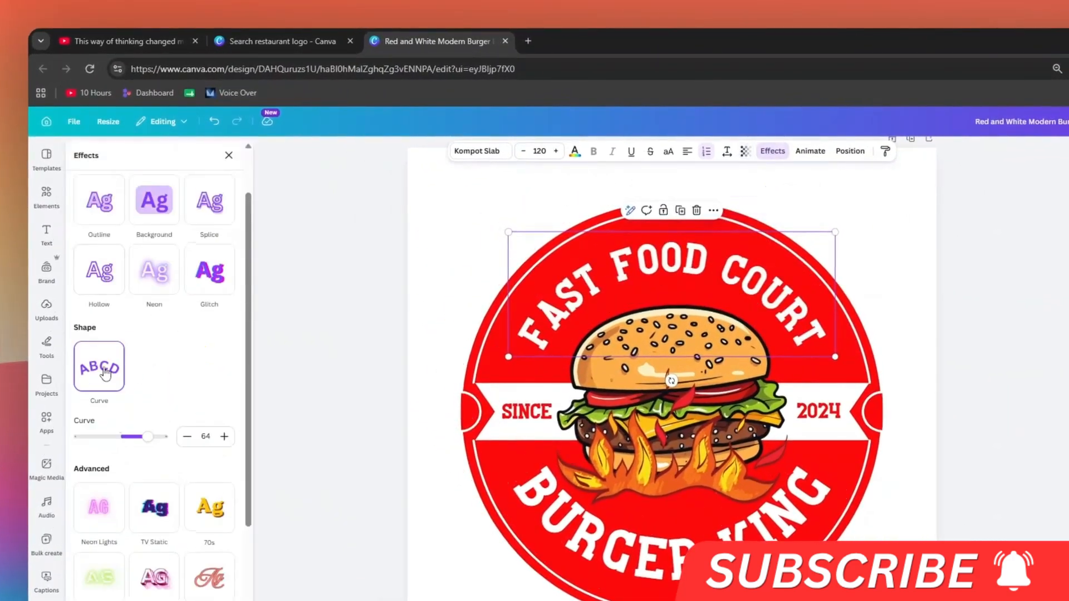
{"action": "scroll", "coordinate": [102, 258], "scroll_direction": "down", "scroll_amount": 3}
{"action": "scroll", "coordinate": [101, 261], "scroll_direction": "down", "scroll_amount": 2}
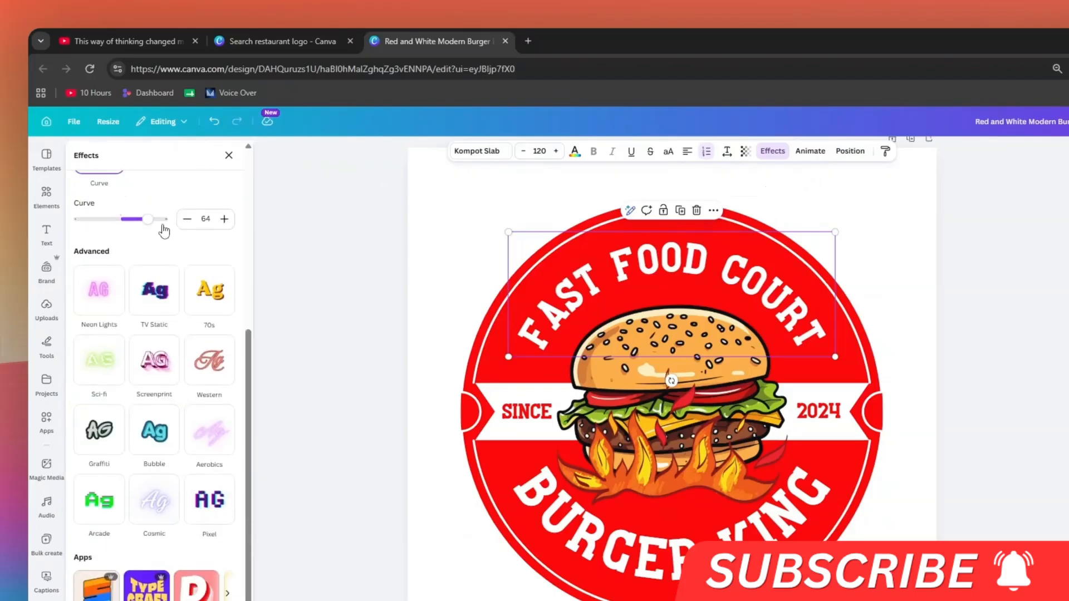
{"action": "scroll", "coordinate": [122, 345], "scroll_direction": "up", "scroll_amount": 5}
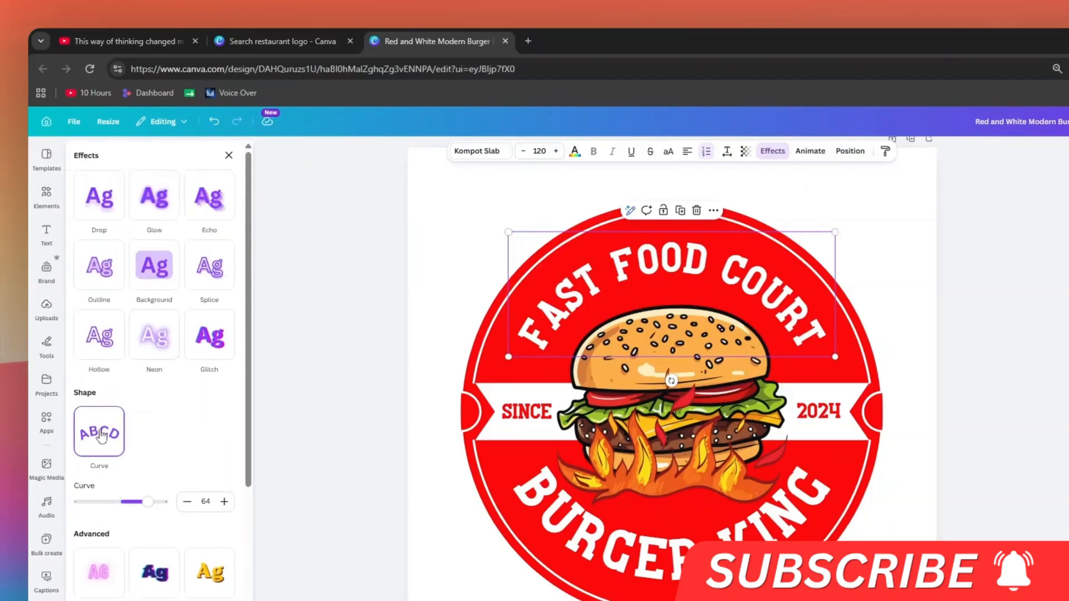
Step: Try a Curve value of 52 on the "FAST FOOD COURT" text and removing the effect, and undo both changes
{"action": "left_click_drag", "start_coordinate": [143, 503], "coordinate": [143, 508]}
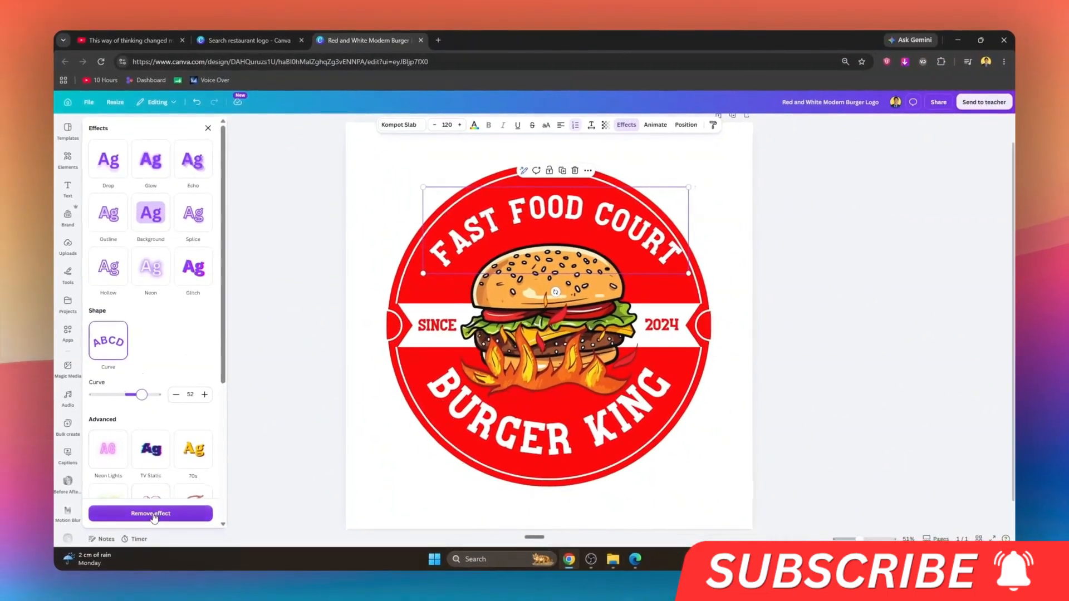
{"action": "left_click", "coordinate": [154, 514]}
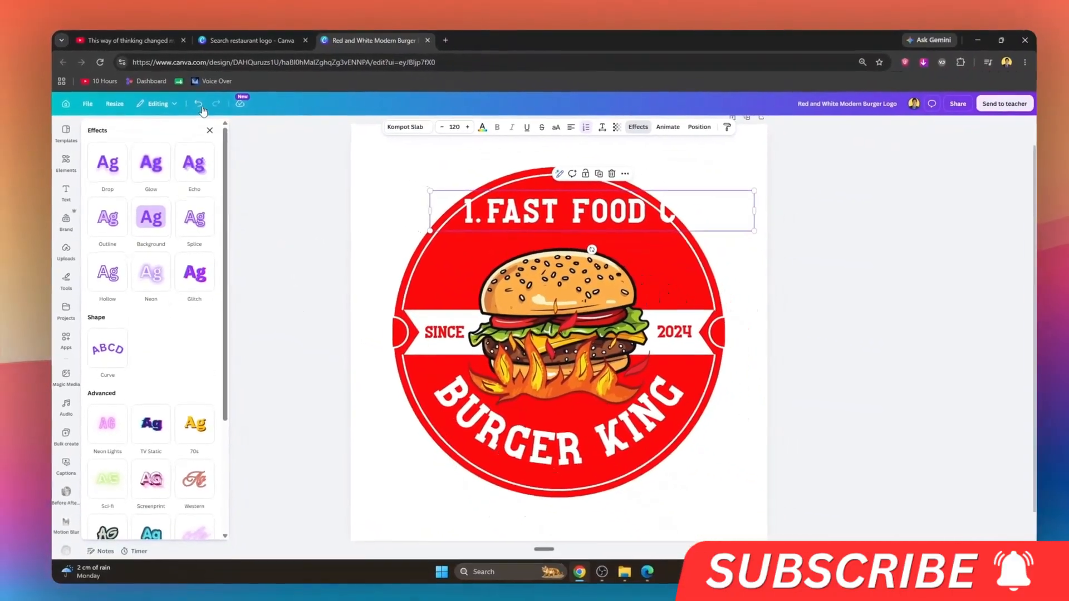
{"action": "left_click", "coordinate": [199, 104]}
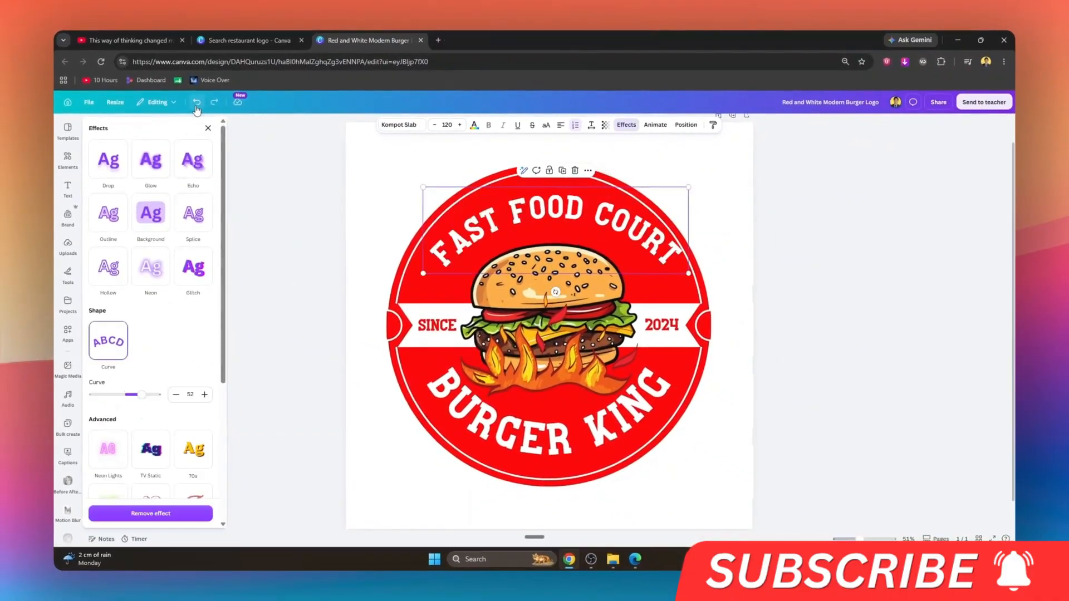
{"action": "left_click", "coordinate": [196, 105]}
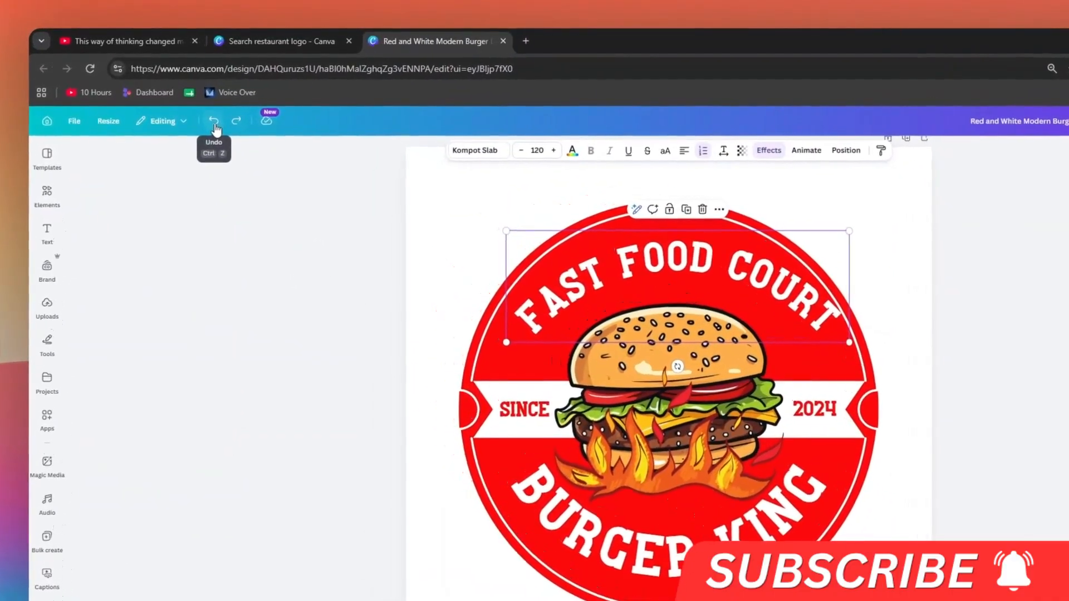
{"action": "left_click", "coordinate": [197, 105]}
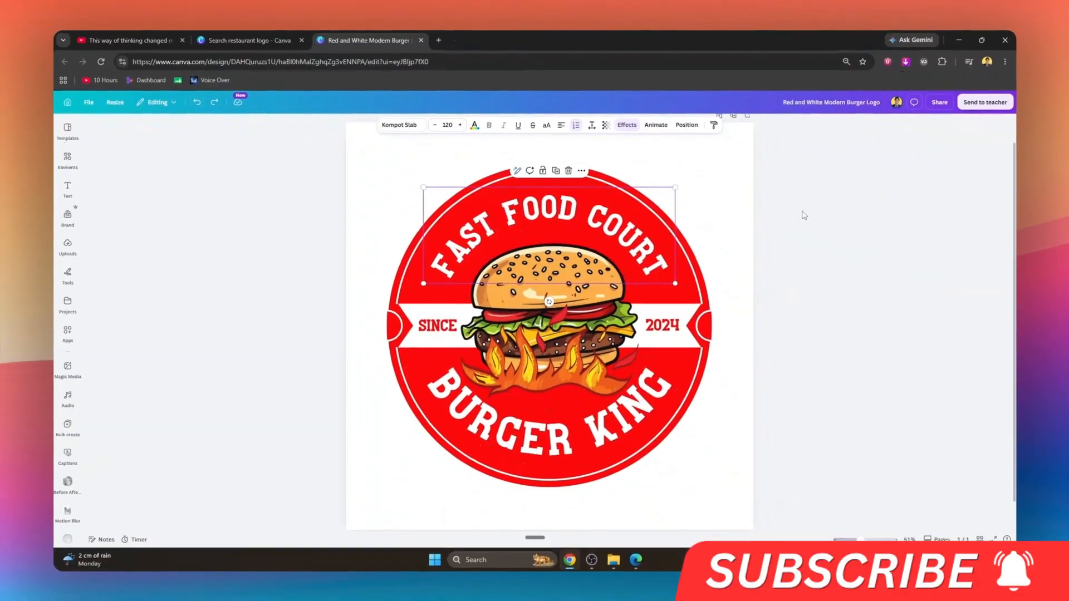
Step: Try aligning the "FAST FOOD COURT" text to the page's left, middle and bottom, and undo the alignment changes
{"action": "left_click", "coordinate": [900, 238]}
{"action": "left_click", "coordinate": [621, 212]}
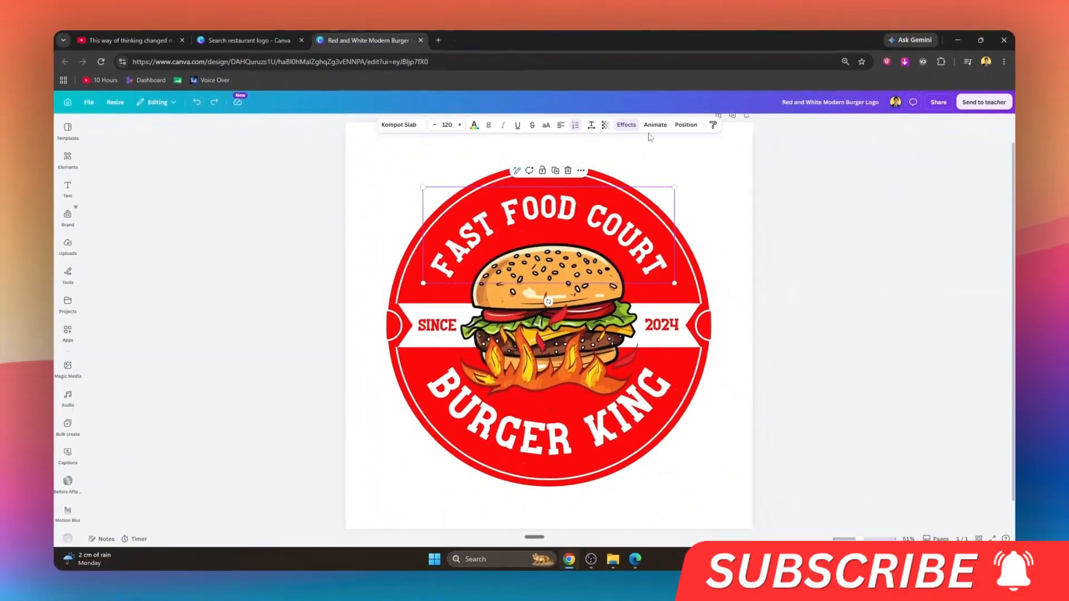
{"action": "left_click", "coordinate": [686, 124]}
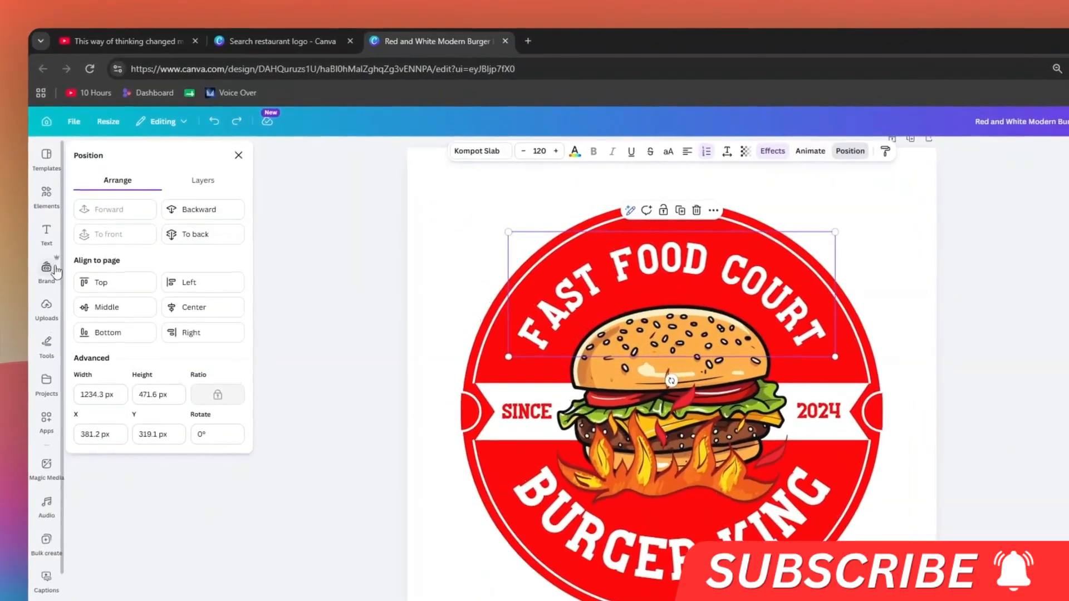
{"action": "left_click", "coordinate": [103, 306]}
{"action": "left_click", "coordinate": [177, 307]}
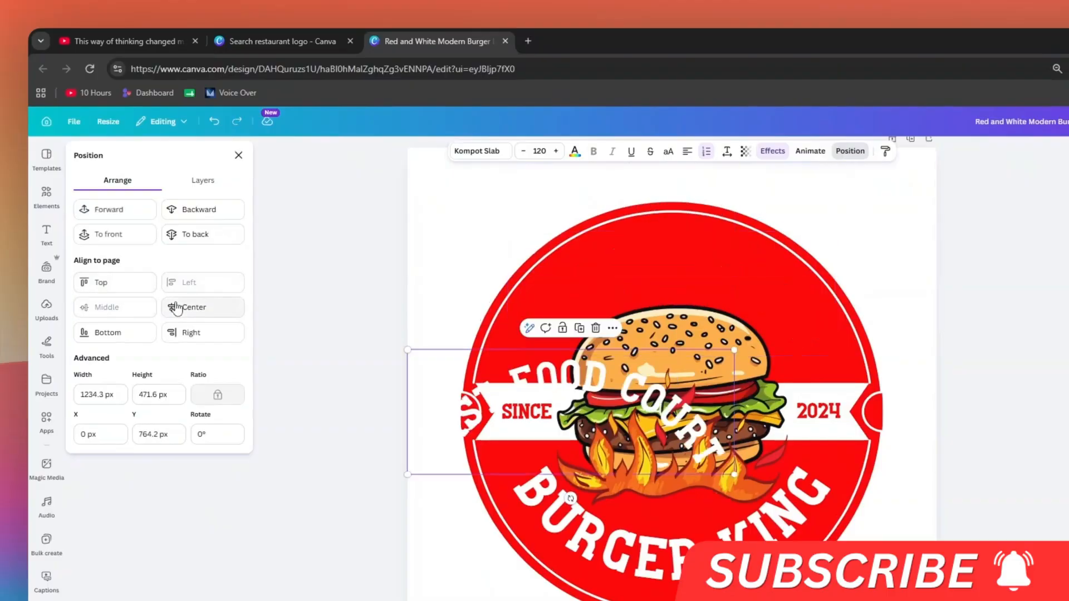
{"action": "left_click", "coordinate": [113, 331]}
{"action": "left_click", "coordinate": [215, 123]}
{"action": "left_click", "coordinate": [215, 122]}
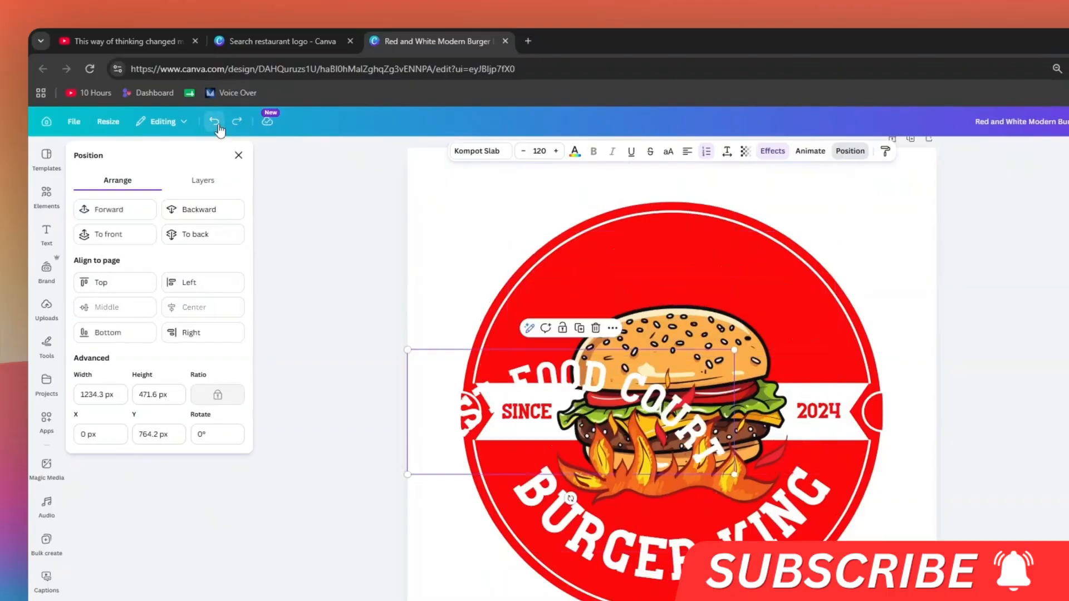
{"action": "left_click", "coordinate": [215, 123]}
{"action": "left_click", "coordinate": [215, 123]}
{"action": "left_click", "coordinate": [215, 122]}
{"action": "left_click", "coordinate": [239, 156]}
Step: Examine the color, stroke weight and corner rounding options of the logo's circular line graphic
{"action": "left_click", "coordinate": [709, 526]}
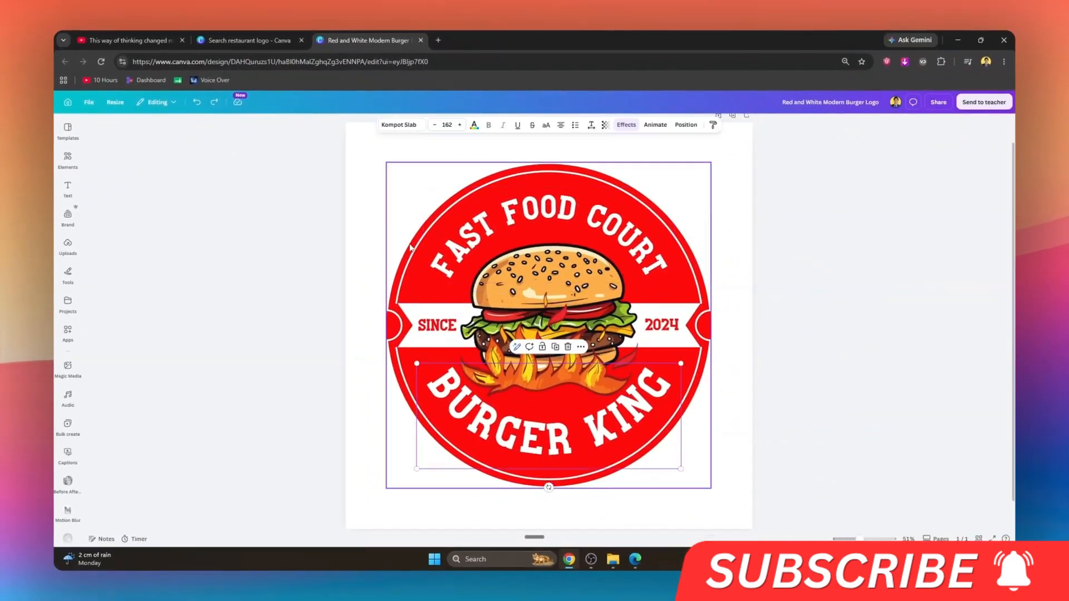
{"action": "left_click", "coordinate": [410, 248]}
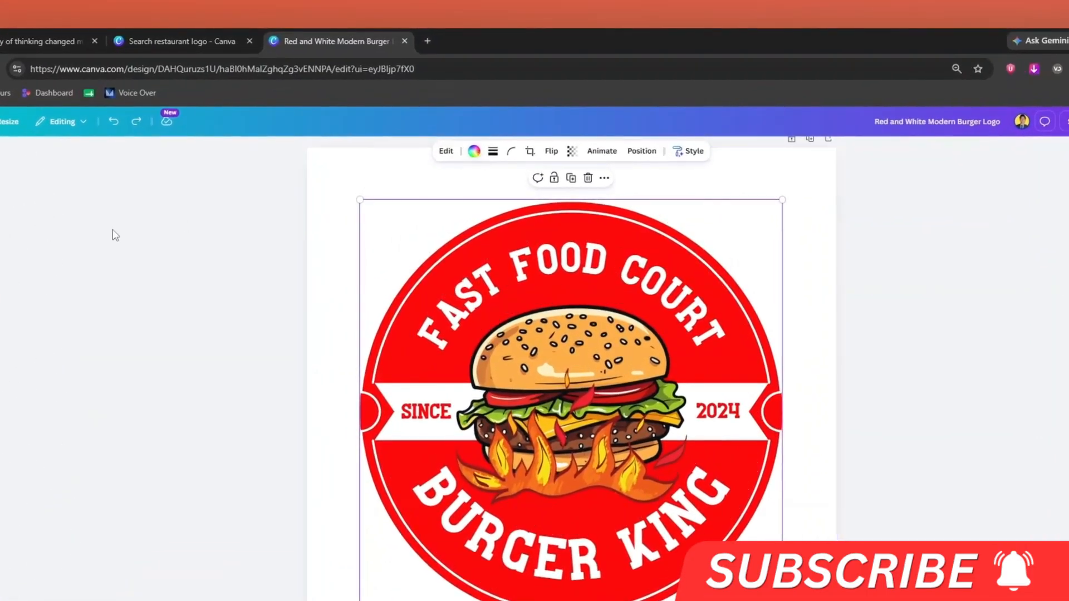
{"action": "left_click", "coordinate": [480, 154]}
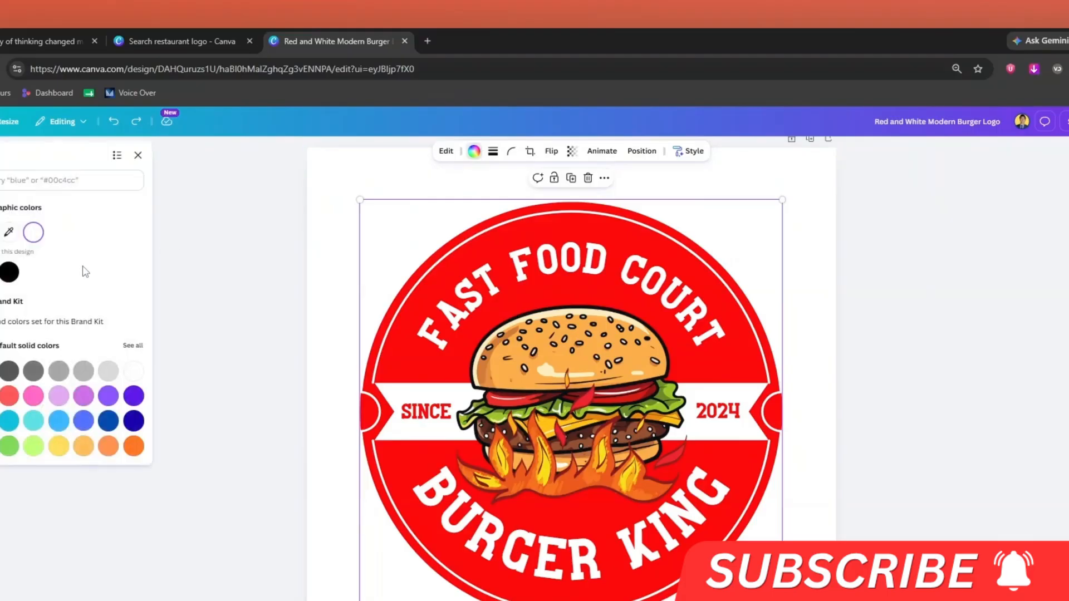
{"action": "left_click", "coordinate": [492, 152]}
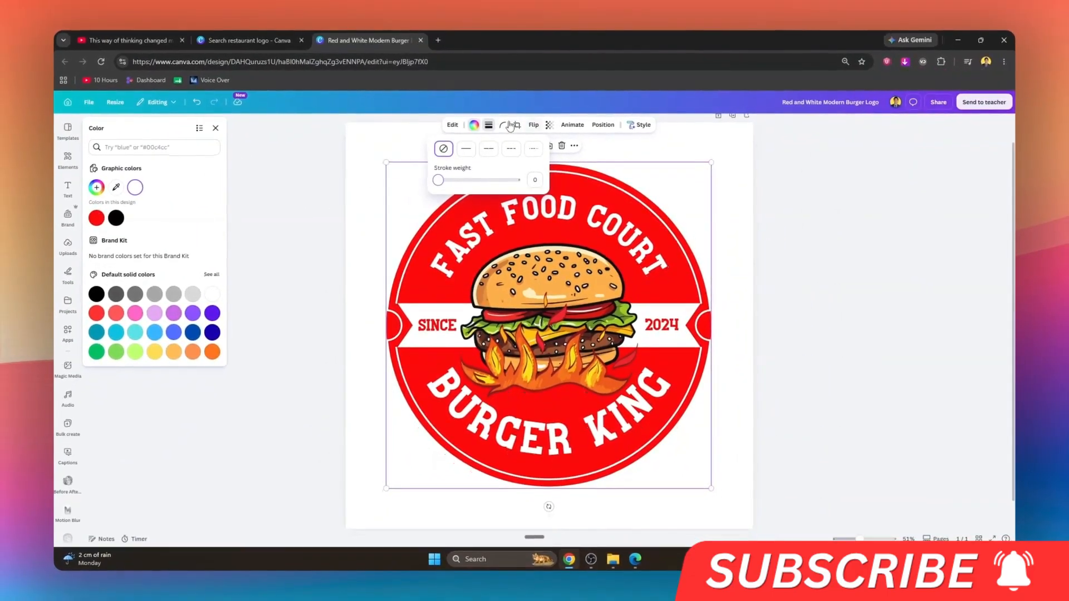
{"action": "left_click", "coordinate": [511, 152]}
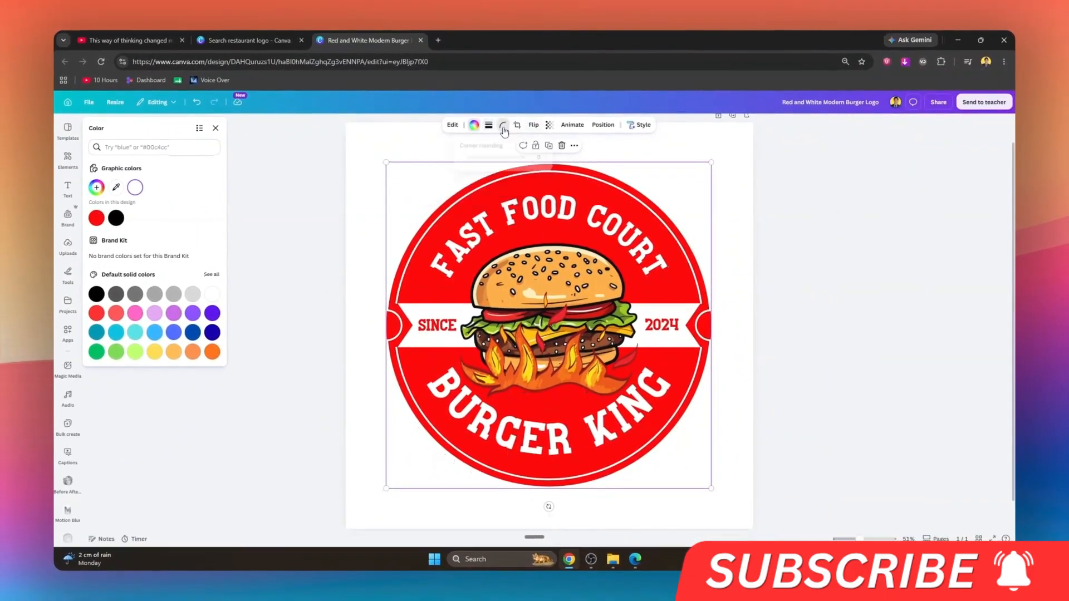
{"action": "left_click_drag", "start_coordinate": [460, 157], "coordinate": [488, 159]}
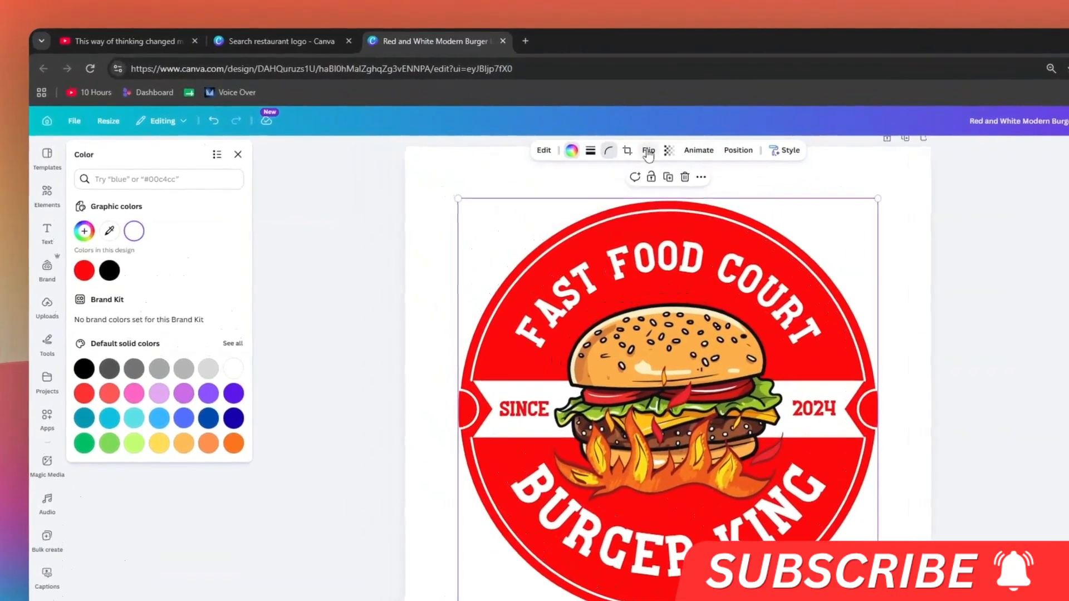
Step: Examine the flip, transparency and position options of the circular line graphic, keeping its transparency at 100
{"action": "left_click", "coordinate": [534, 124]}
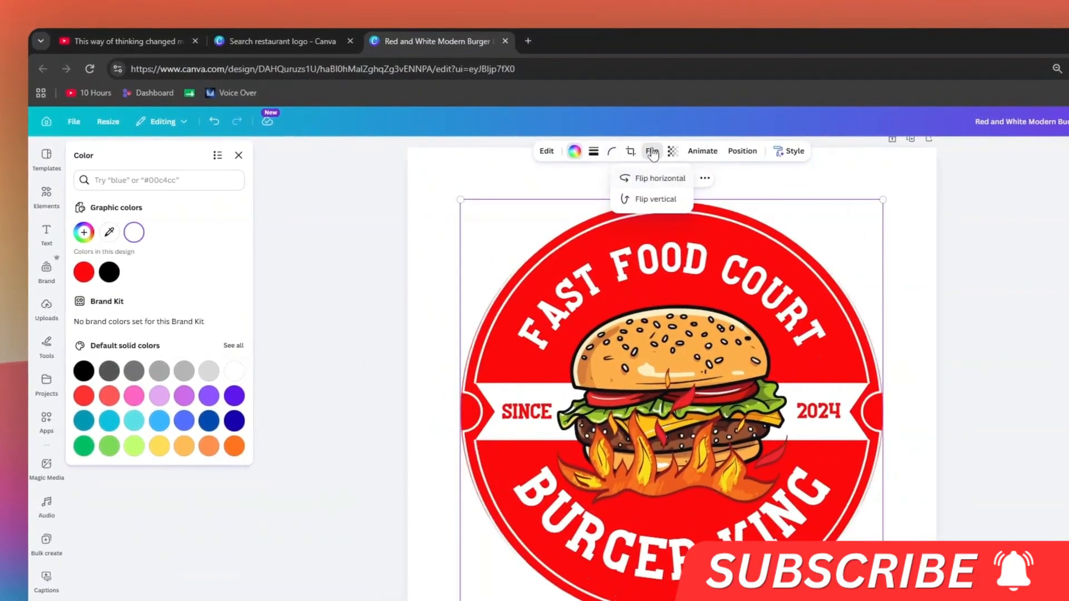
{"action": "left_click", "coordinate": [672, 151]}
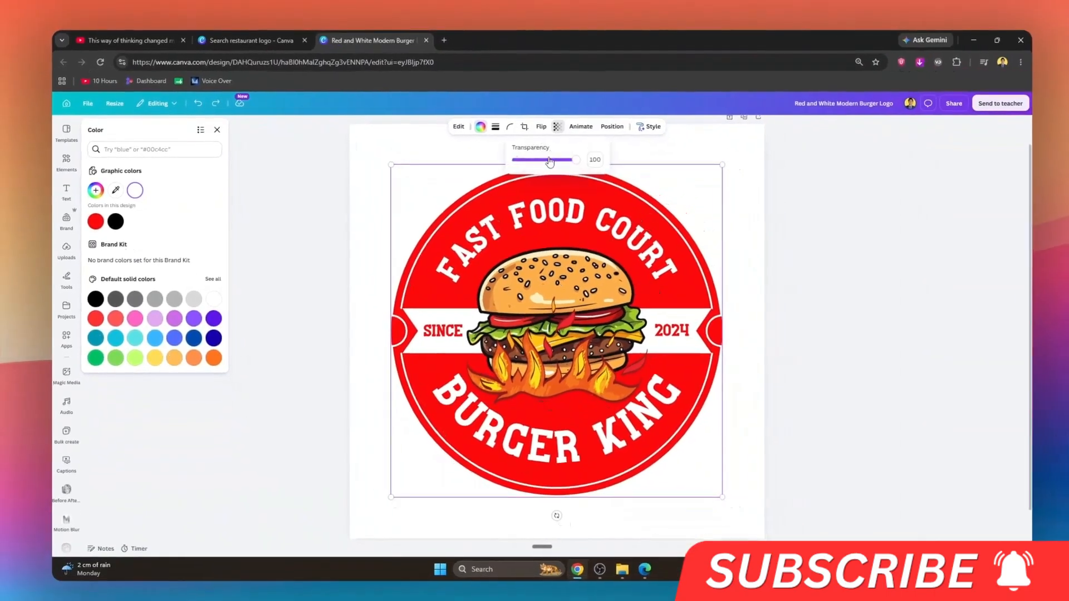
{"action": "mouse_move", "coordinate": [566, 158]}
{"action": "left_mouse_down"}
{"action": "mouse_move", "coordinate": [522, 160]}
{"action": "mouse_move", "coordinate": [583, 160]}
{"action": "left_mouse_up"}
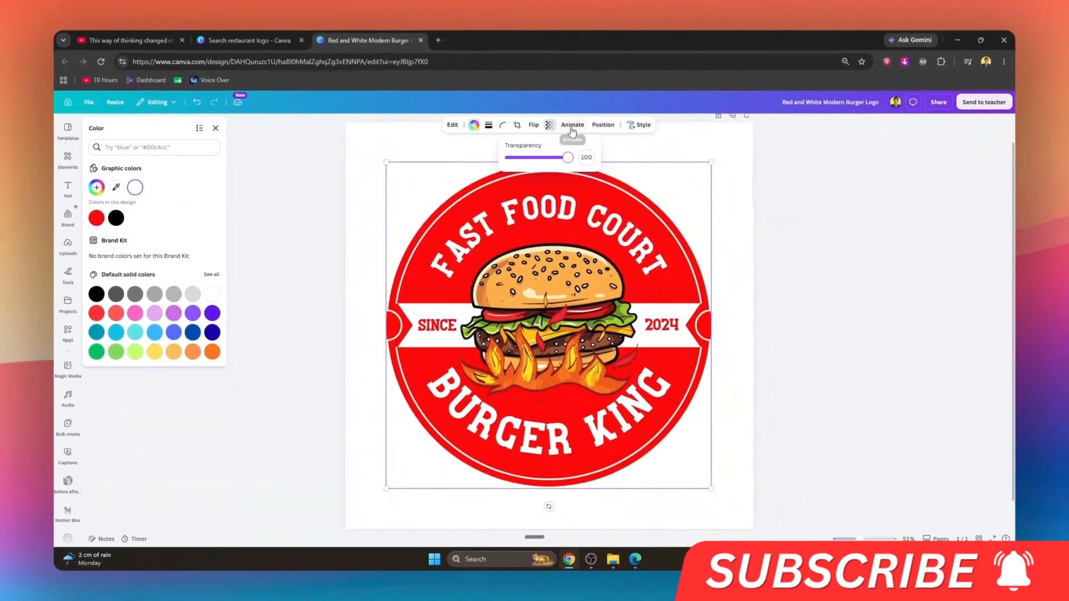
{"action": "left_click", "coordinate": [603, 124]}
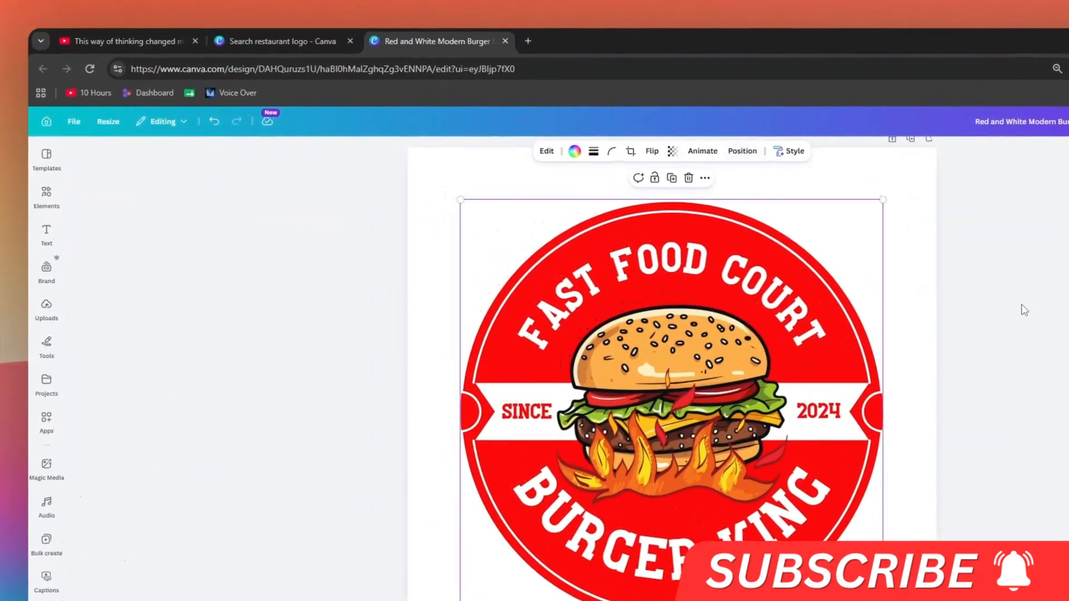
{"action": "left_click", "coordinate": [1025, 311]}
Step: Try moving the flames graphic away from the burger and return it to the burger's base
{"action": "left_click", "coordinate": [683, 361]}
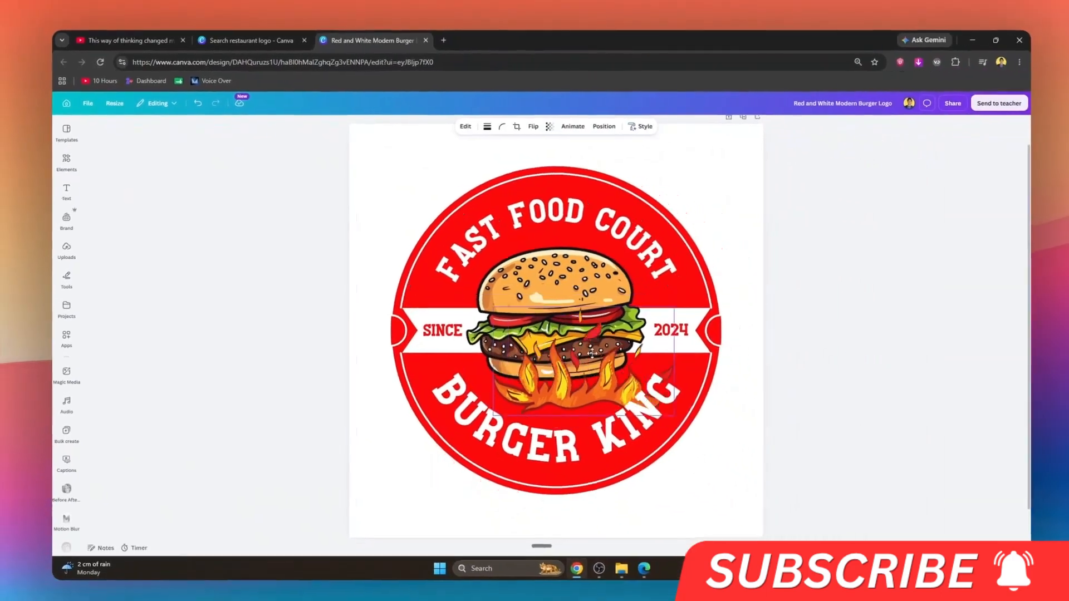
{"action": "left_click_drag", "start_coordinate": [591, 353], "coordinate": [566, 338]}
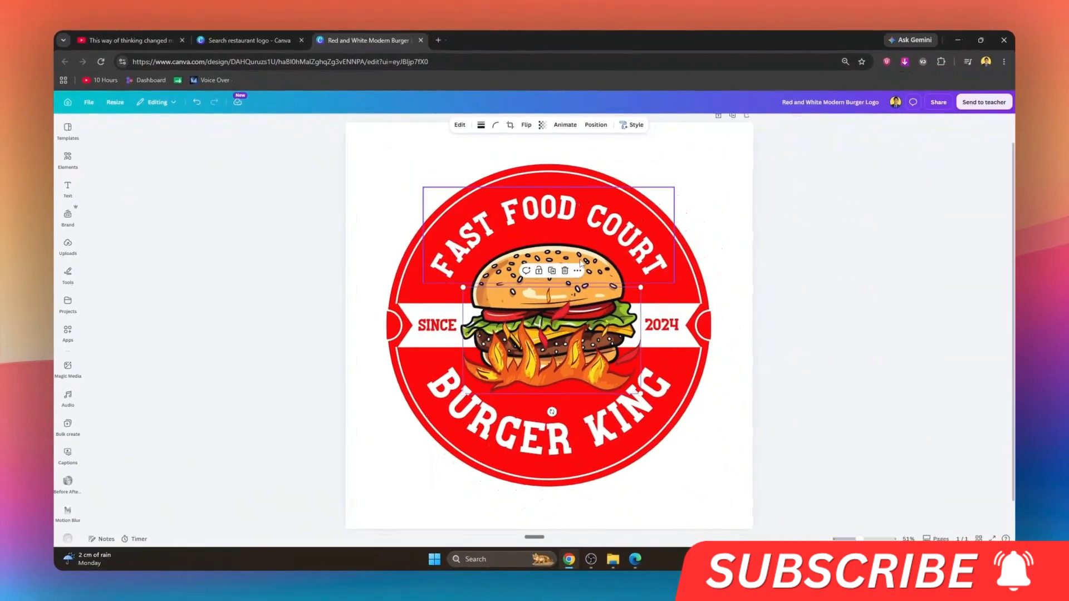
{"action": "left_click", "coordinate": [484, 285]}
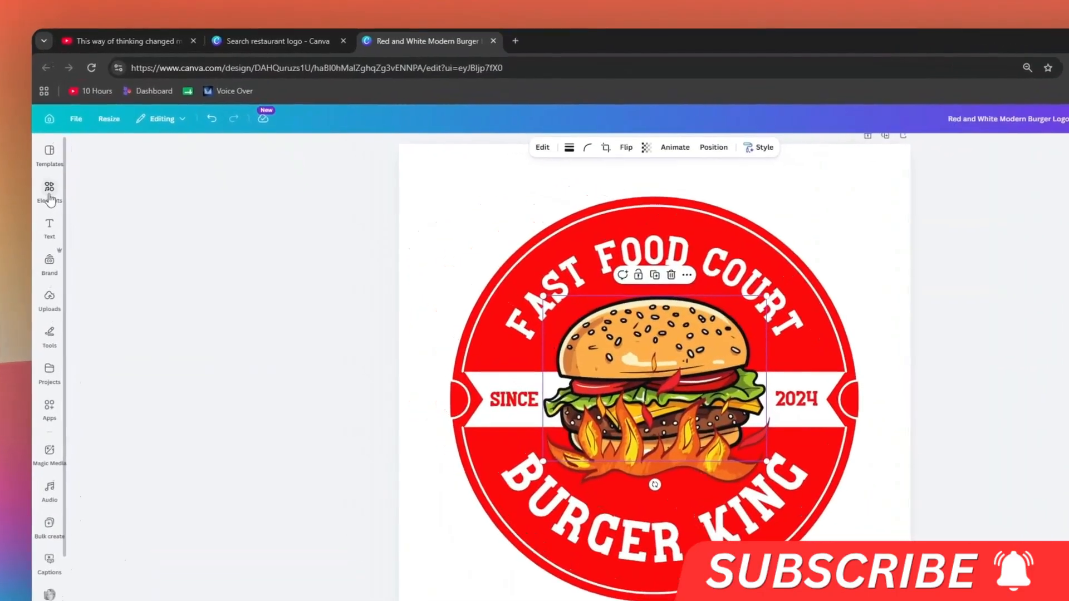
Step: Search the elements for "burger", limit the results to graphics, and add the realistic cheeseburger with lettuce to the logo
{"action": "left_click", "coordinate": [68, 159]}
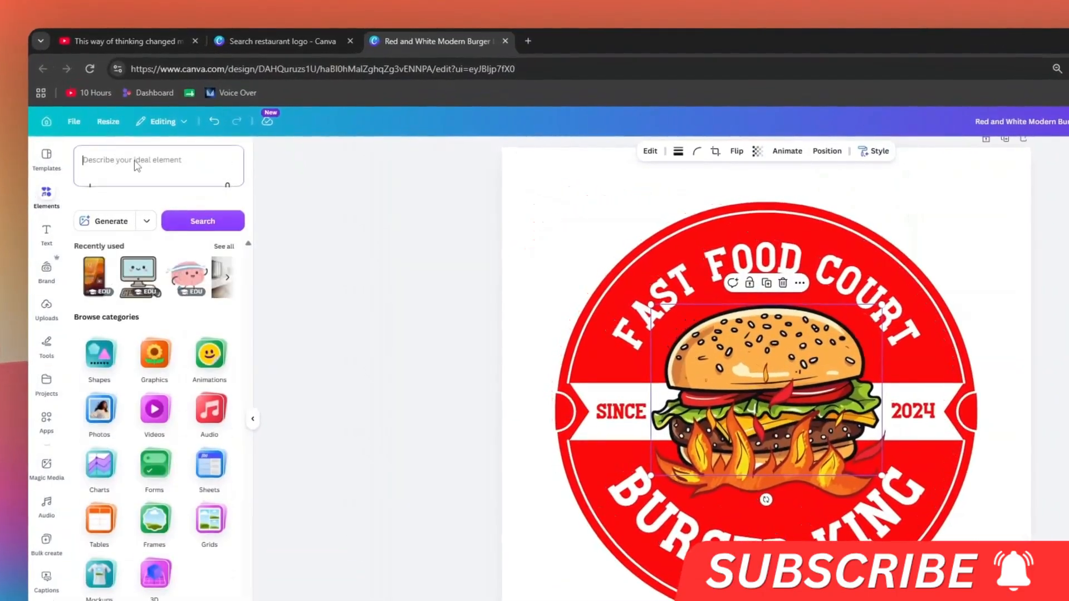
{"action": "left_click", "coordinate": [136, 164]}
{"action": "type", "text": "burger"}
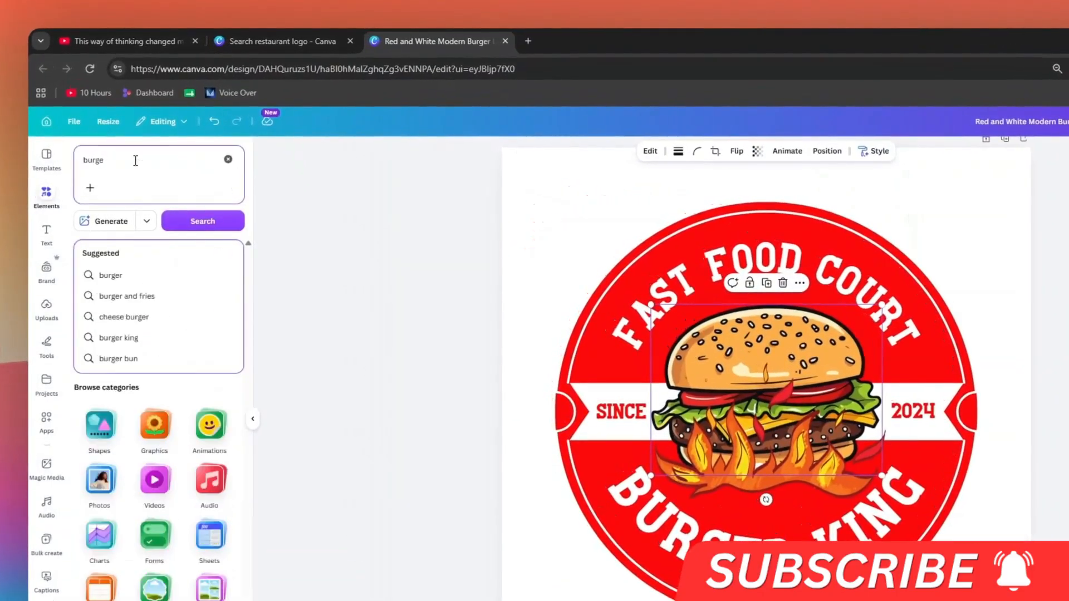
{"action": "key", "text": "Return"}
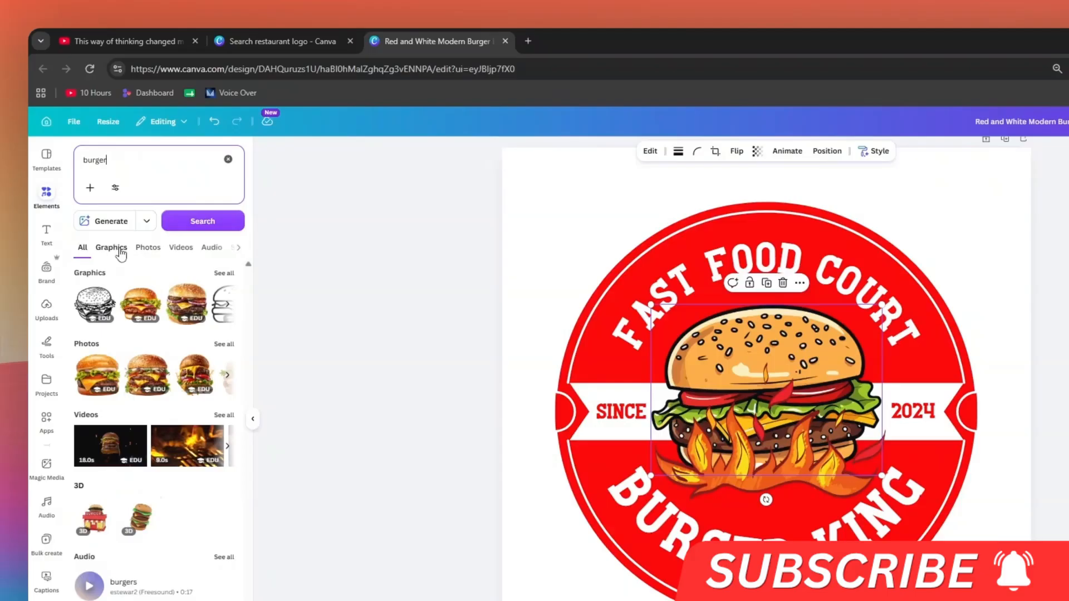
{"action": "left_click", "coordinate": [121, 251]}
{"action": "left_click", "coordinate": [157, 316]}
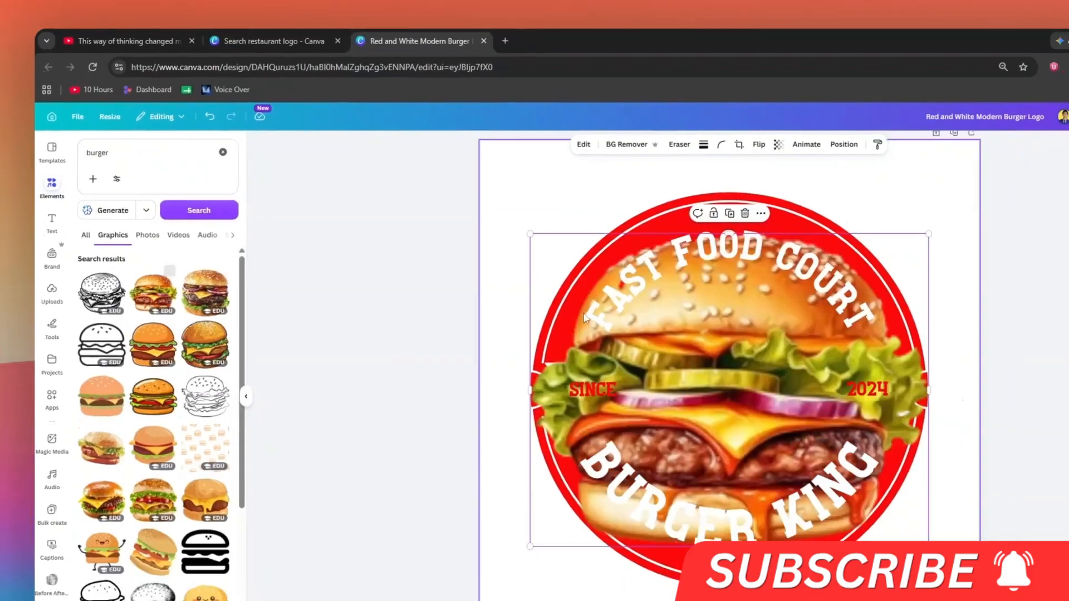
Step: Shrink the new burger graphic, place it over the old burger's bun, and delete the original cartoon burger
{"action": "left_click_drag", "start_coordinate": [973, 251], "coordinate": [754, 405]}
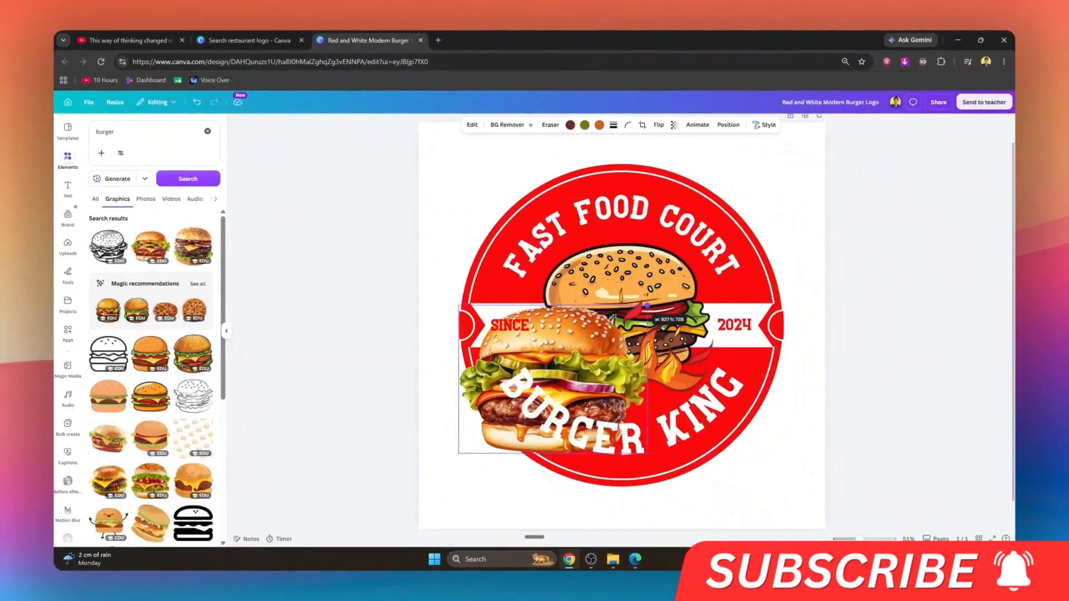
{"action": "left_click_drag", "start_coordinate": [612, 319], "coordinate": [526, 400]}
{"action": "left_click_drag", "start_coordinate": [498, 429], "coordinate": [608, 275]}
{"action": "left_click", "coordinate": [669, 274]}
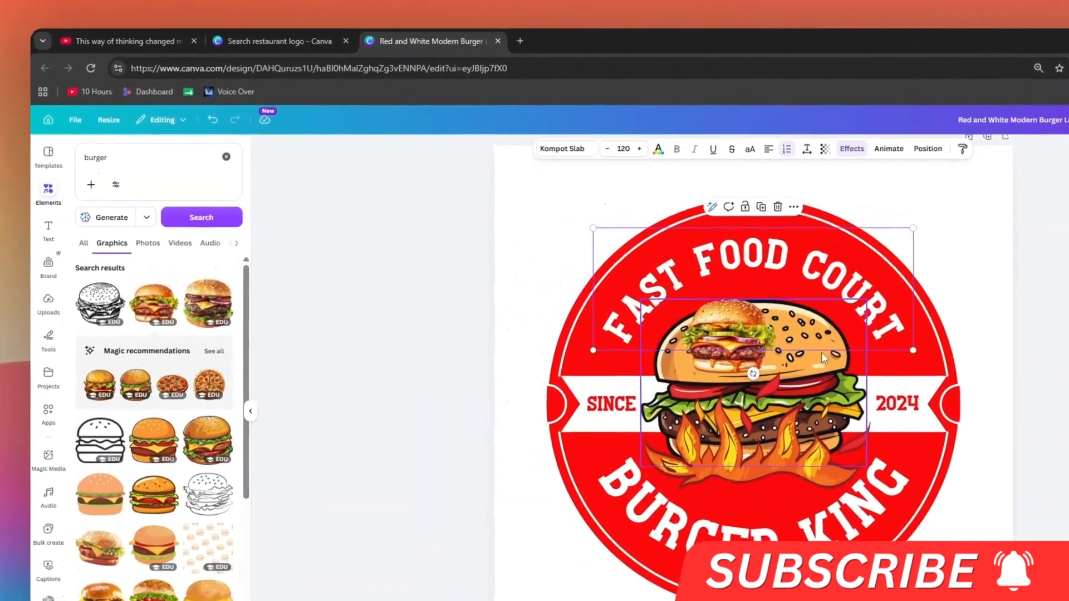
{"action": "left_click", "coordinate": [706, 300]}
{"action": "key", "text": "Delete"}
Step: Enlarge the realistic burger, center it in the circular logo, and send it behind the flames and text
{"action": "left_click", "coordinate": [743, 362]}
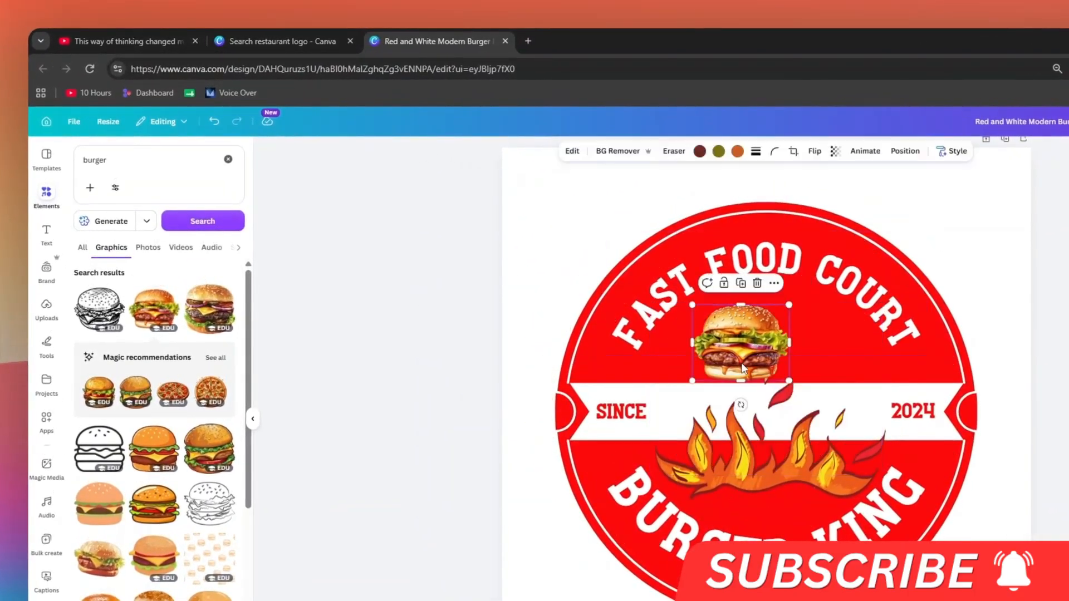
{"action": "left_click_drag", "start_coordinate": [790, 380], "coordinate": [934, 495]}
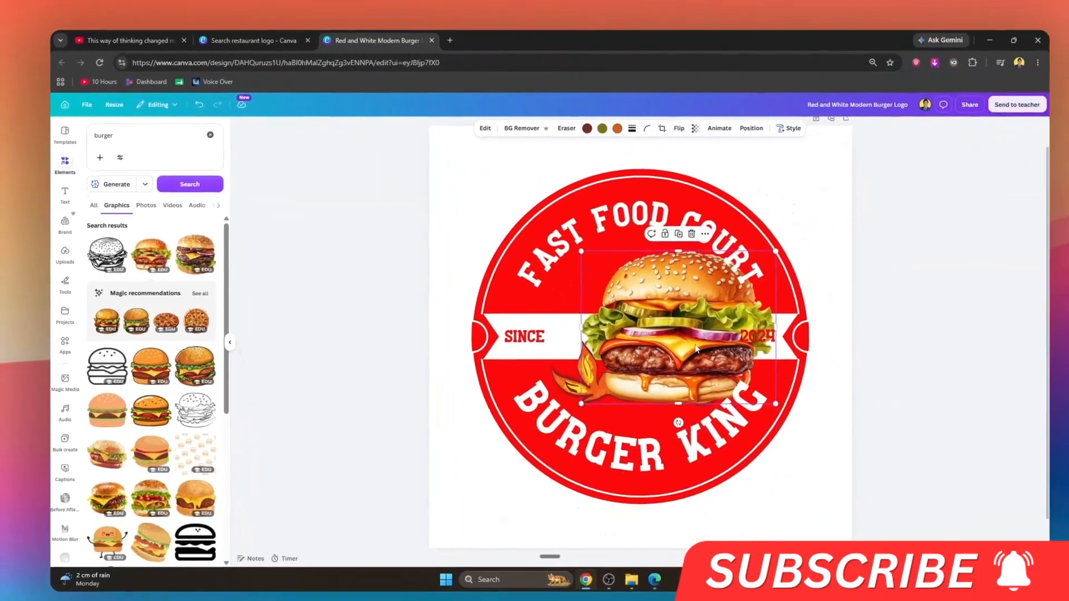
{"action": "left_click_drag", "start_coordinate": [818, 412], "coordinate": [768, 397]}
{"action": "key", "text": "ctrl+bracketleft"}
Step: Look through the uploaded images available for the design
{"action": "left_click", "coordinate": [765, 332]}
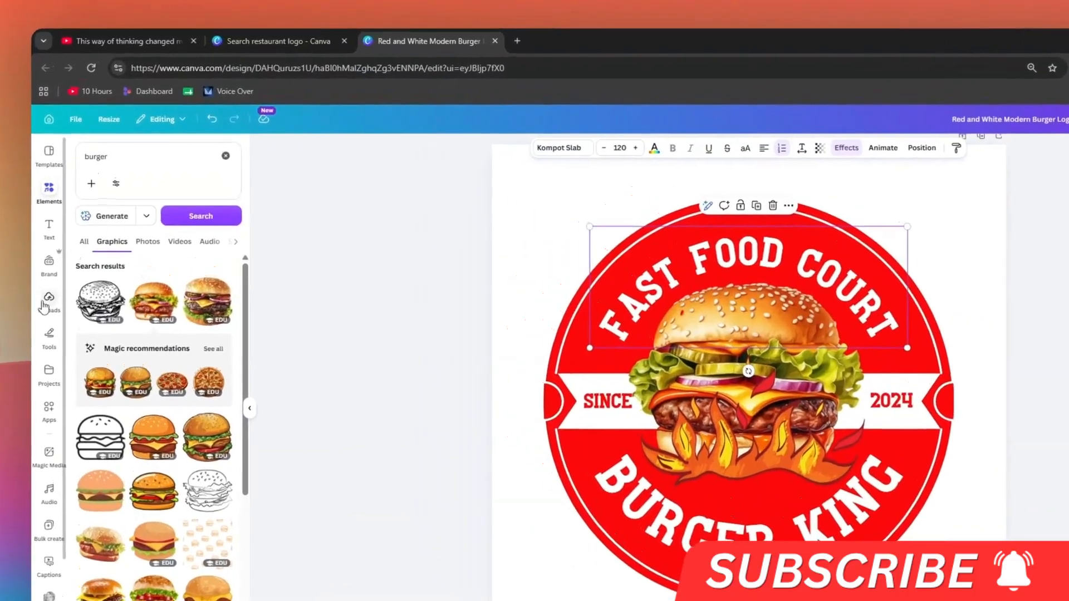
{"action": "left_click", "coordinate": [67, 245]}
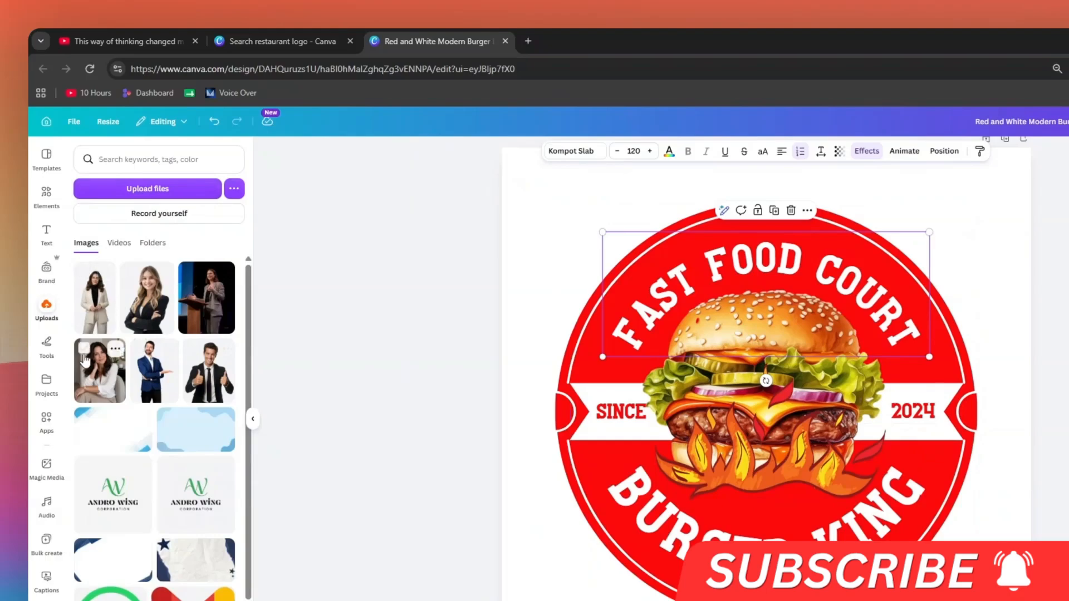
{"action": "left_click", "coordinate": [115, 308]}
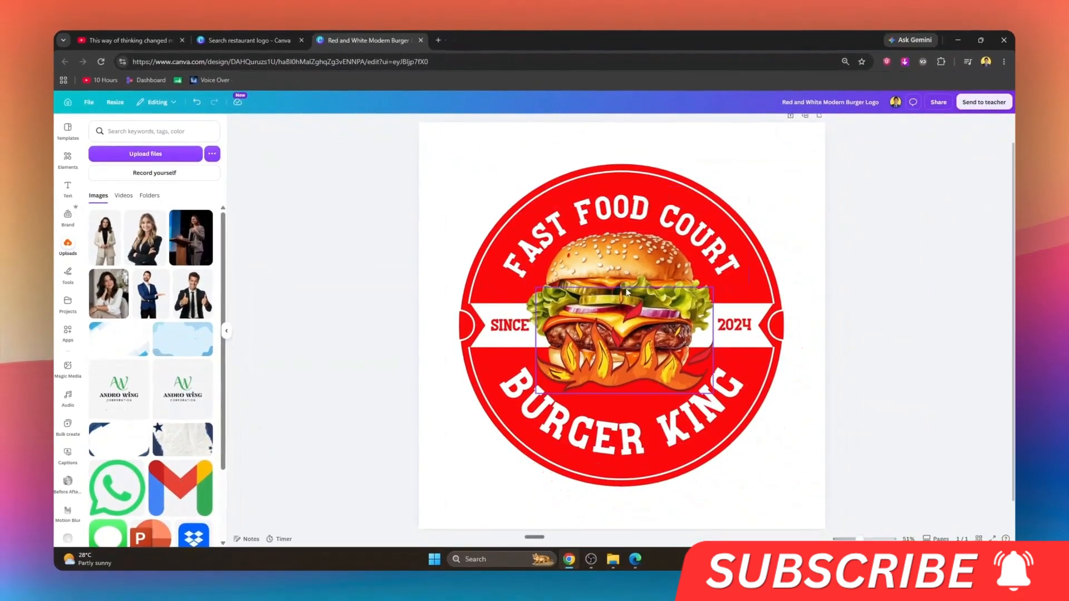
Step: Move the flames and the realistic burger slightly down within the logo
{"action": "left_click_drag", "start_coordinate": [635, 318], "coordinate": [635, 324]}
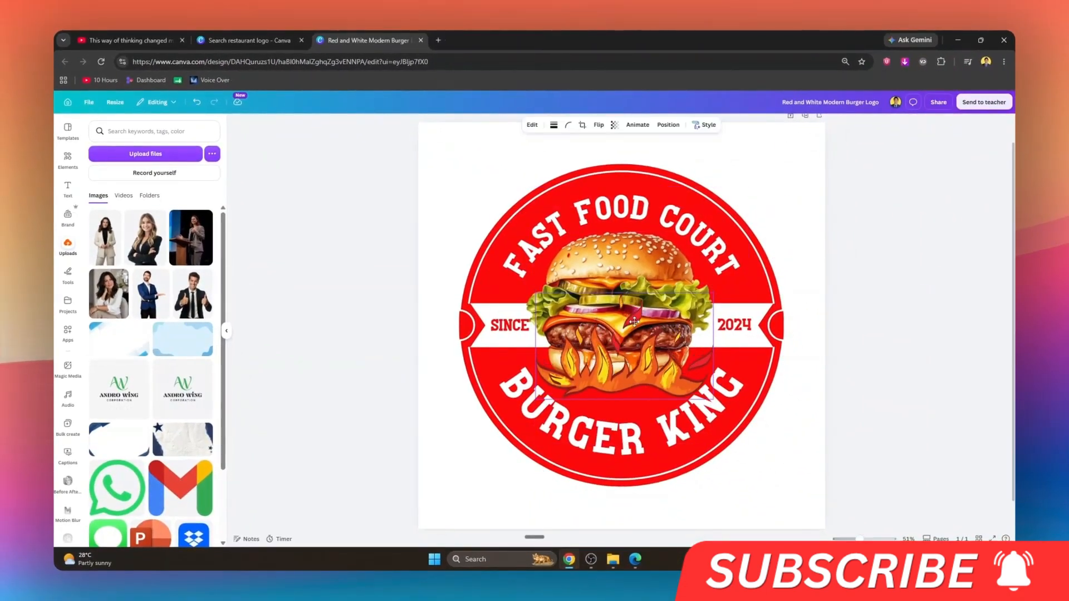
{"action": "left_click", "coordinate": [684, 294]}
{"action": "left_click_drag", "start_coordinate": [683, 290], "coordinate": [683, 296]}
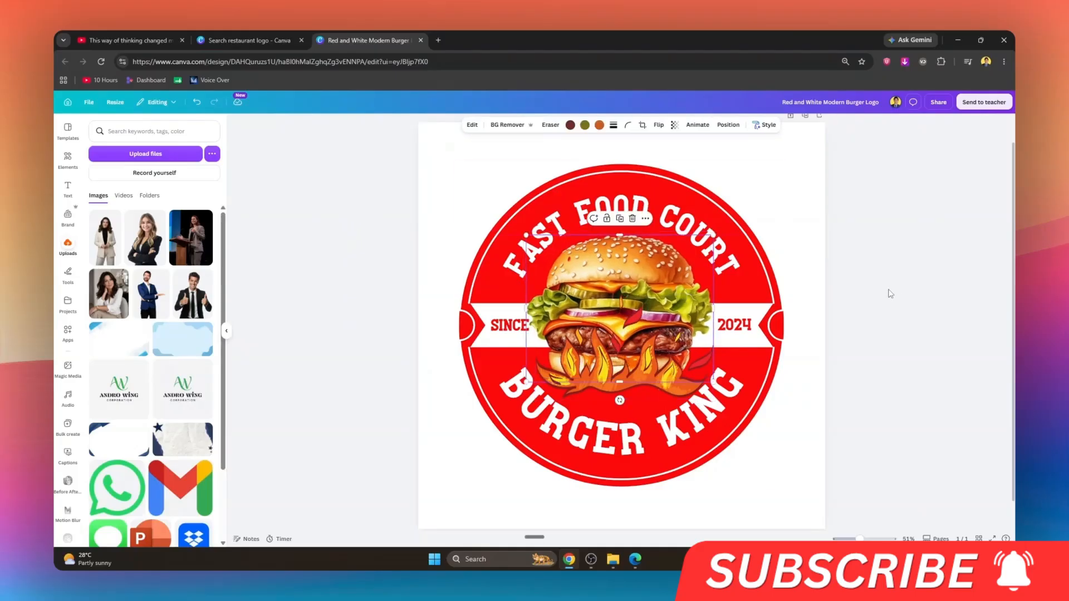